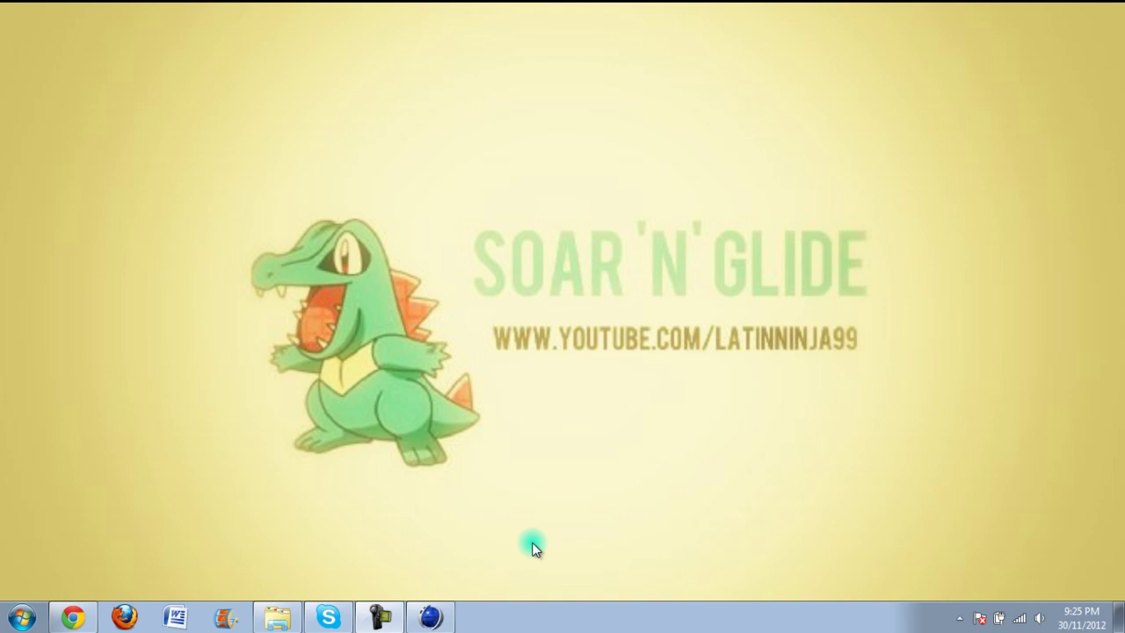
# - Bring the Cinema 4D window forward, showing the empty Untitled 1 scene
pyautogui.click(429, 616)
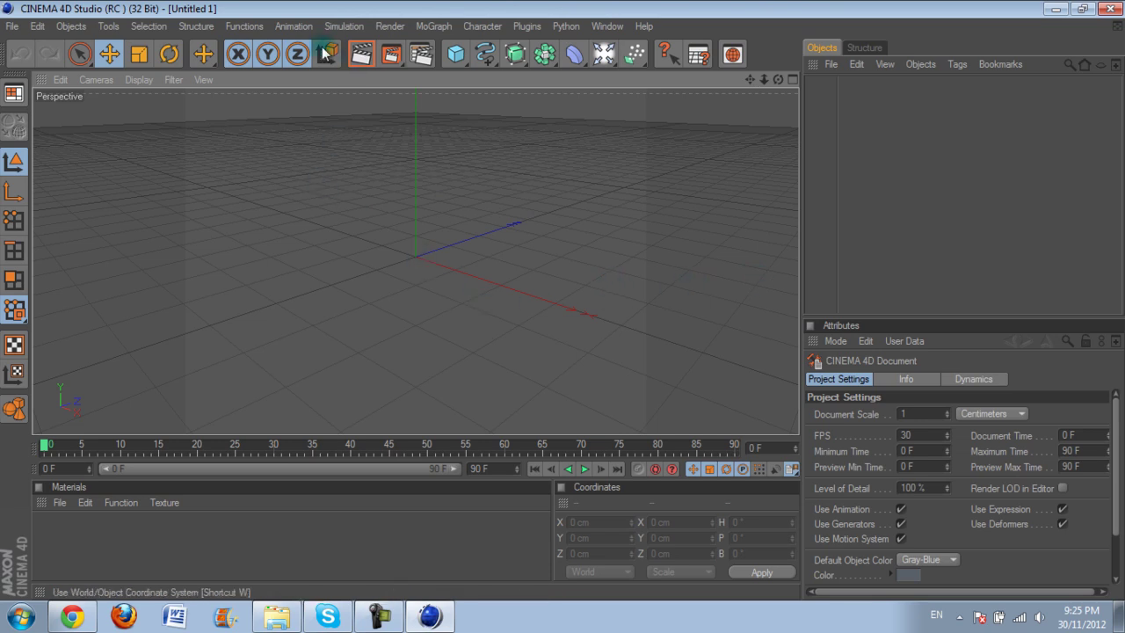
# - Create a MoText object and replace its placeholder text with TUT
pyautogui.click(429, 28)
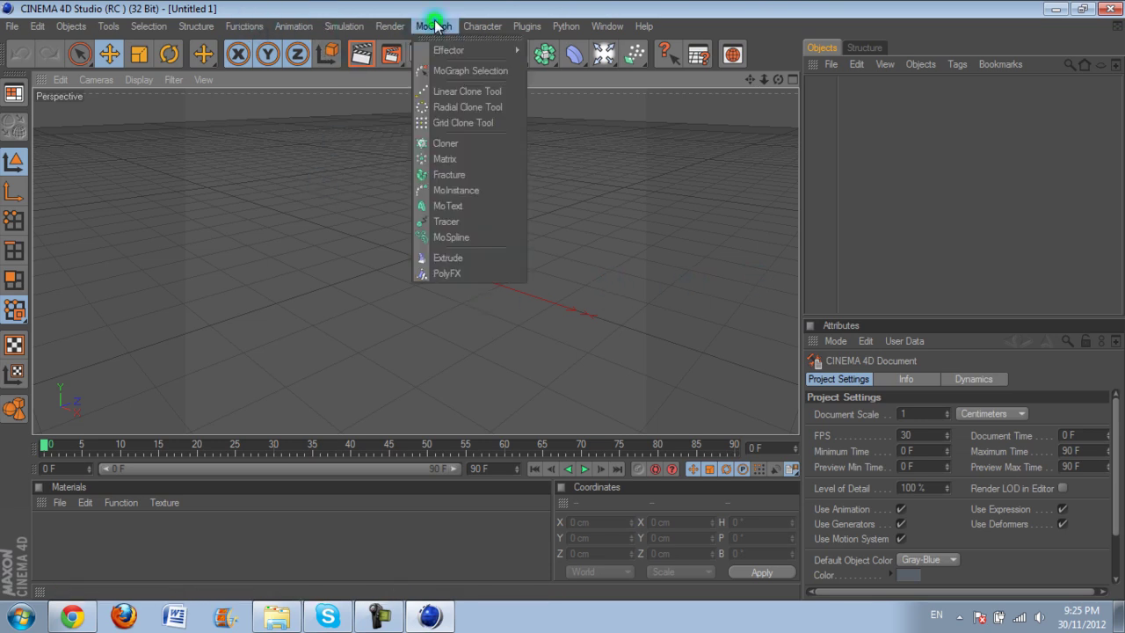
pyautogui.click(472, 207)
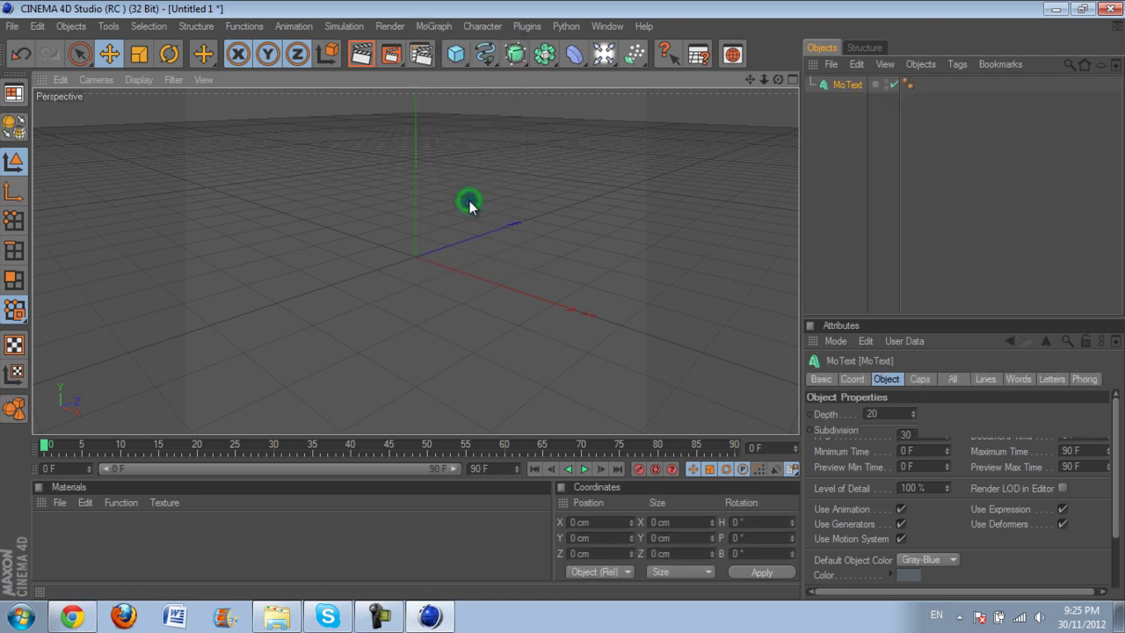
pyautogui.doubleClick(922, 477)
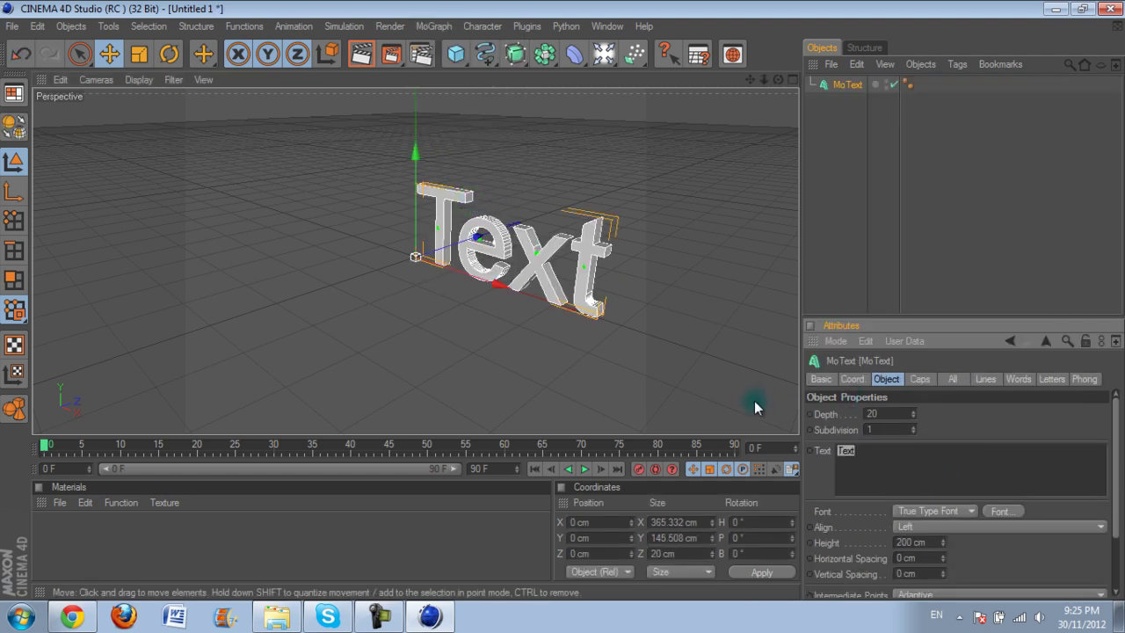
pyautogui.write('NINJA')
pyautogui.press('BackSpace')
pyautogui.press('BackSpace')
pyautogui.press('BackSpace')
pyautogui.press('BackSpace')
pyautogui.press('BackSpace')
pyautogui.write('TUT')
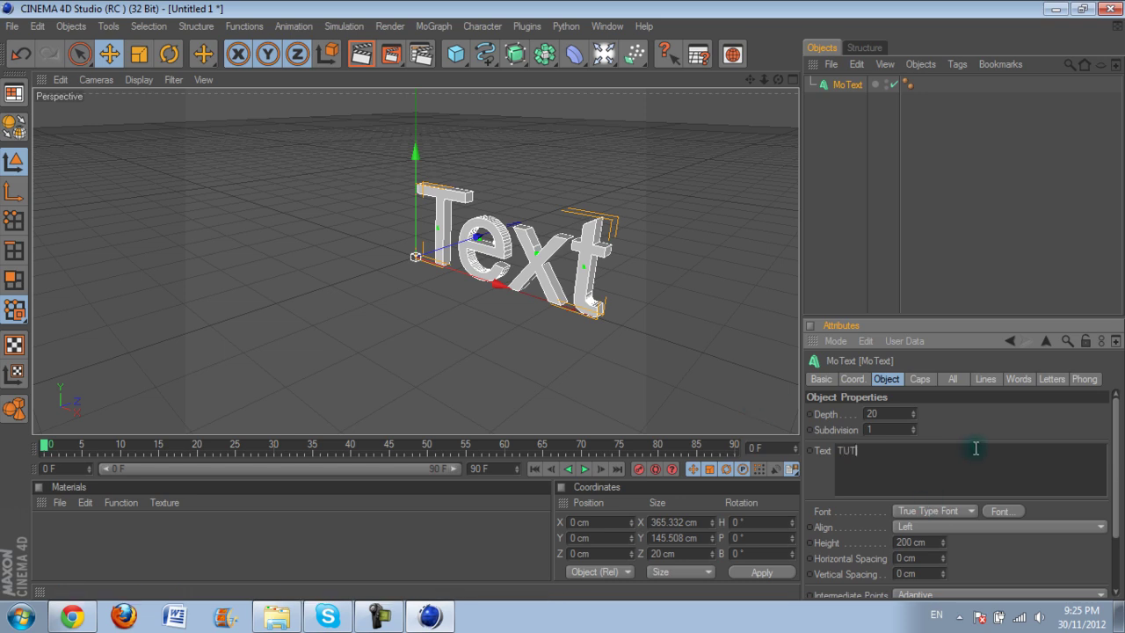
pyautogui.click(999, 512)
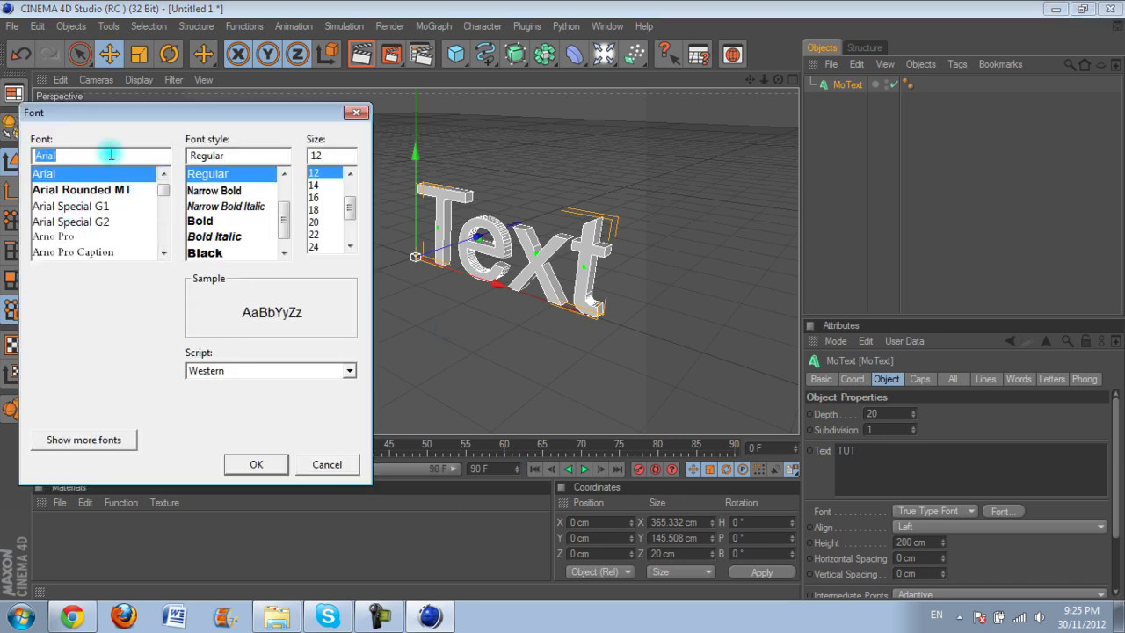
# - Switch TUT to the Bebas font and raise its extrusion depth from 20 to 60
pyautogui.write('BEBAS')
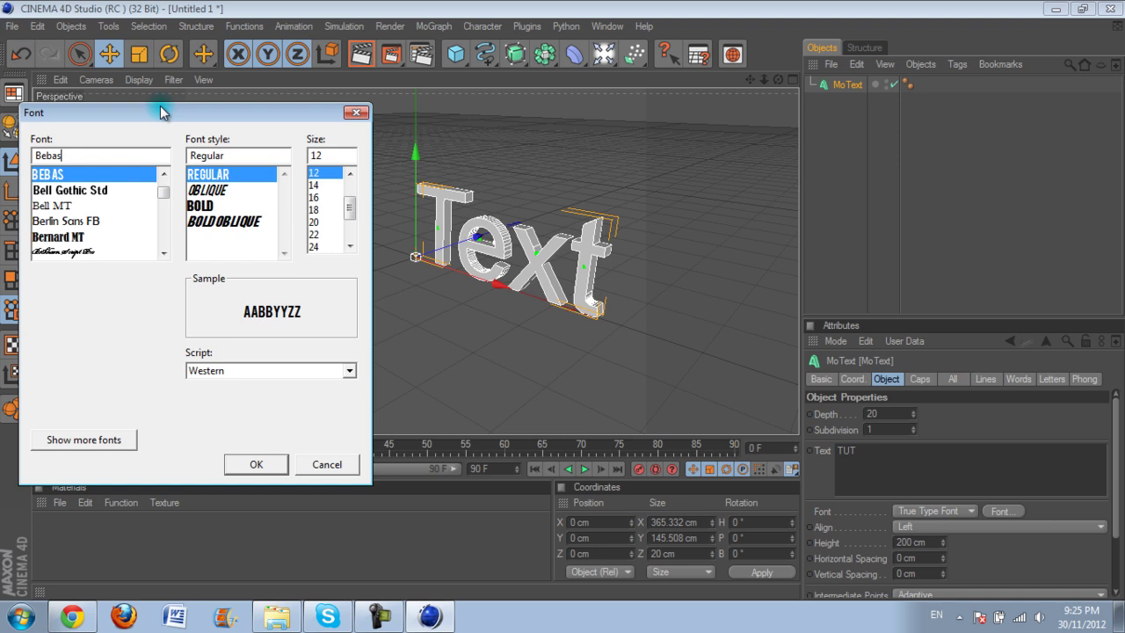
pyautogui.click(252, 465)
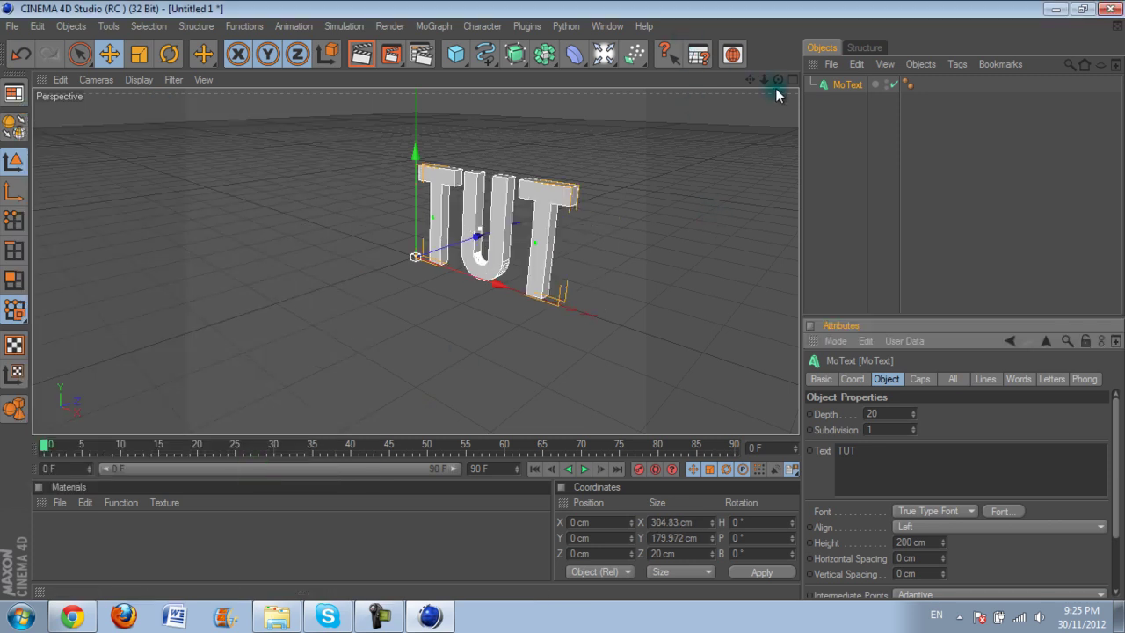
pyautogui.moveTo(777, 80); pyautogui.dragTo(563, 305)
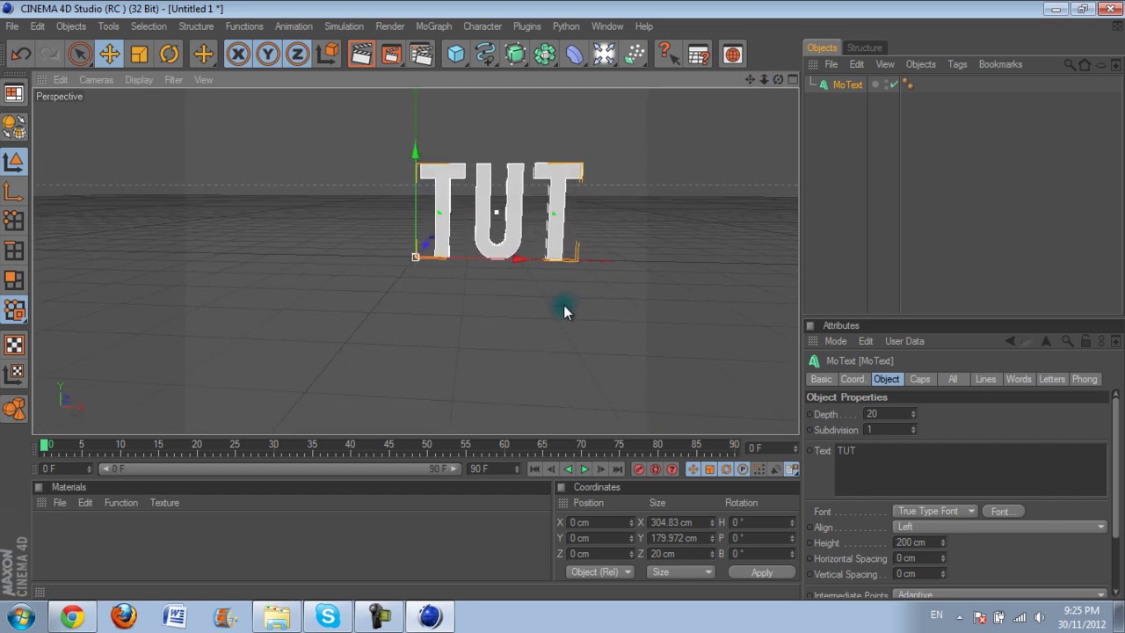
pyautogui.click(896, 413)
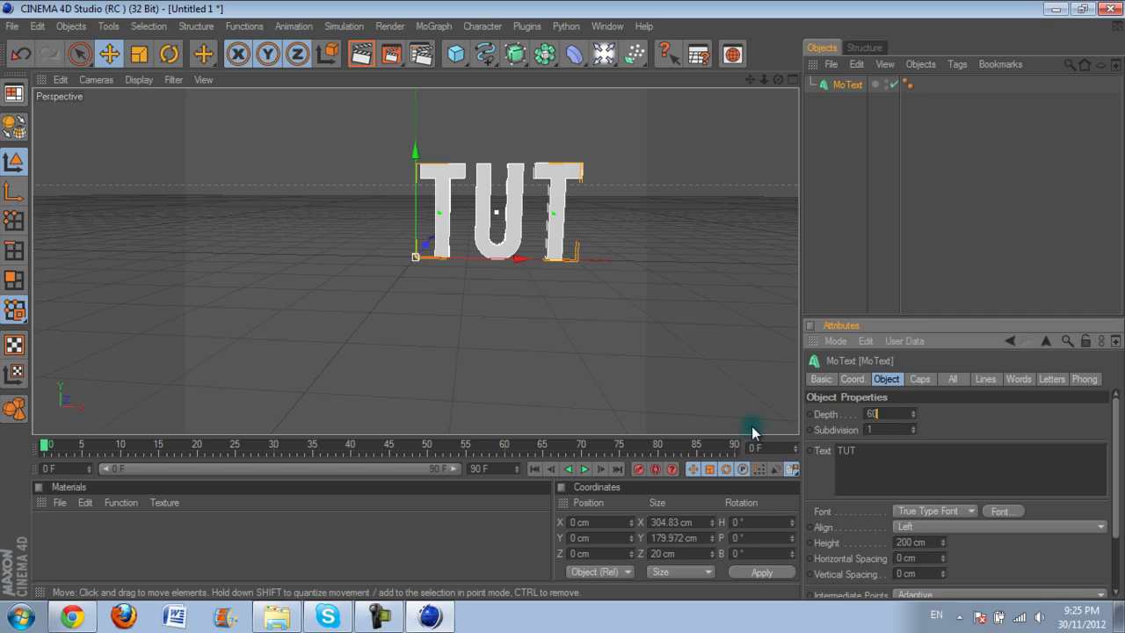
pyautogui.write('60')
pyautogui.click(997, 410)
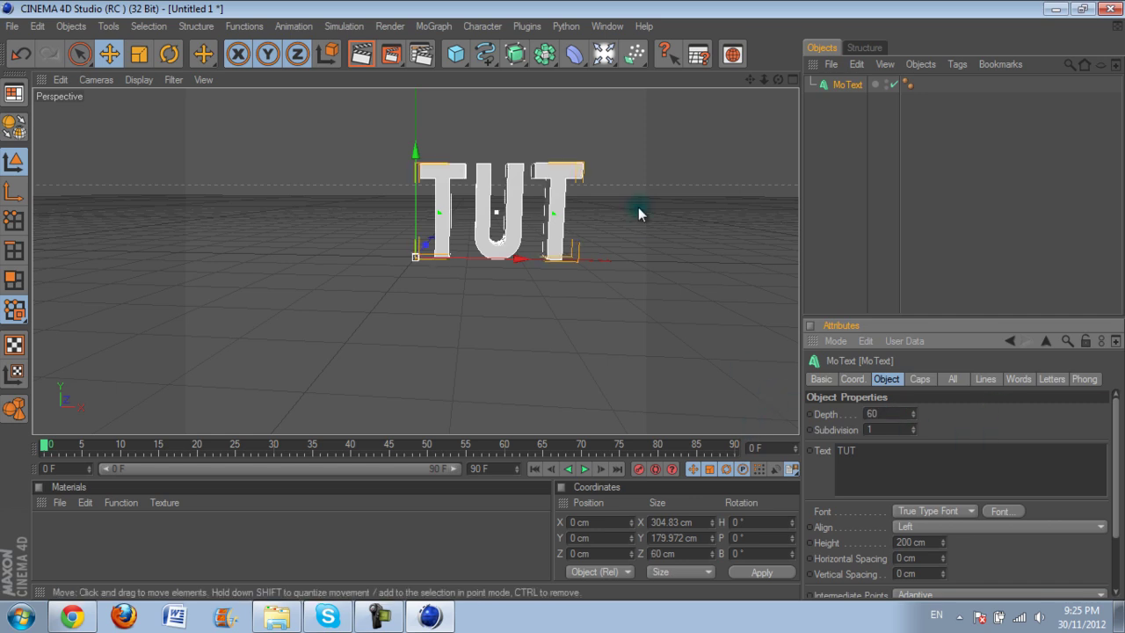
pyautogui.click(549, 207)
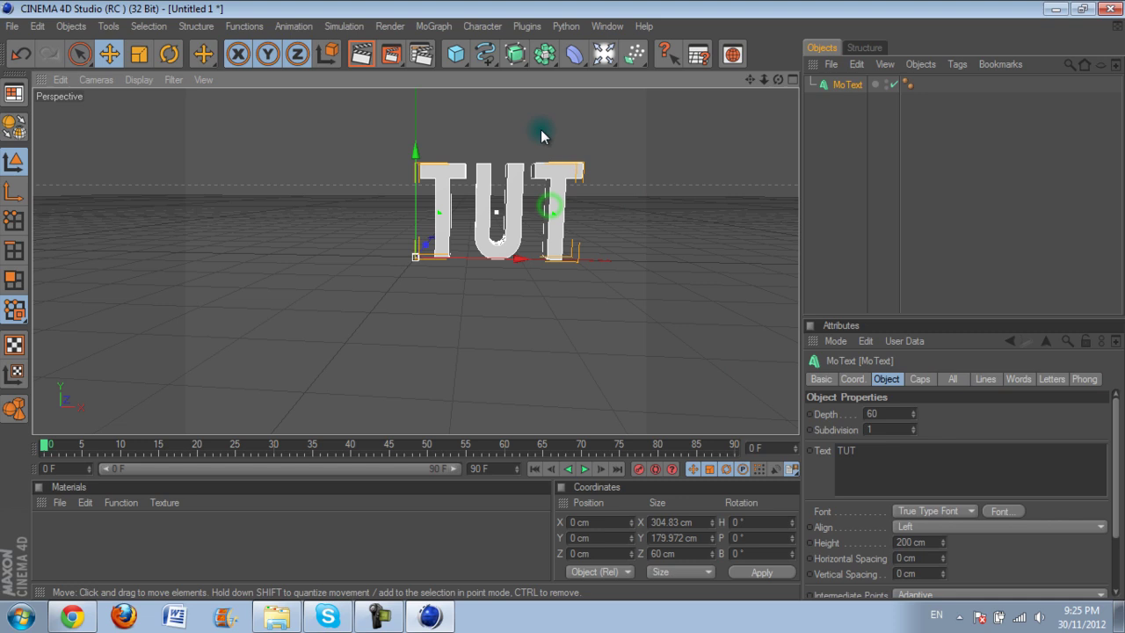
# - Run the Thrausi plugin at 15 pieces to fracture each TUT letter
pyautogui.click(433, 26)
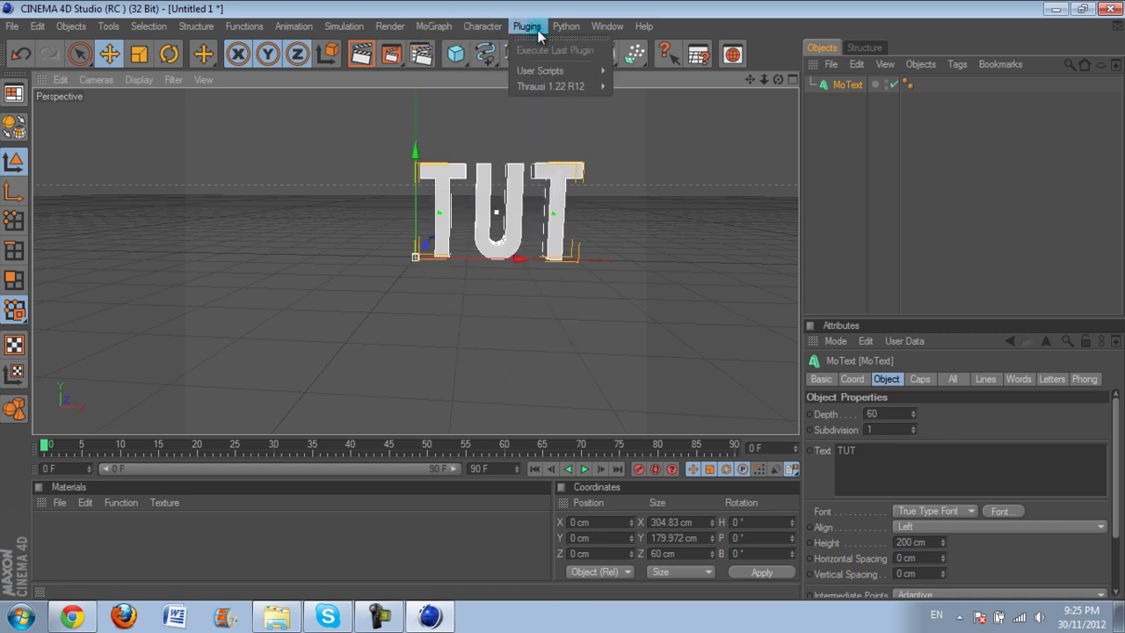
pyautogui.moveTo(558, 93)
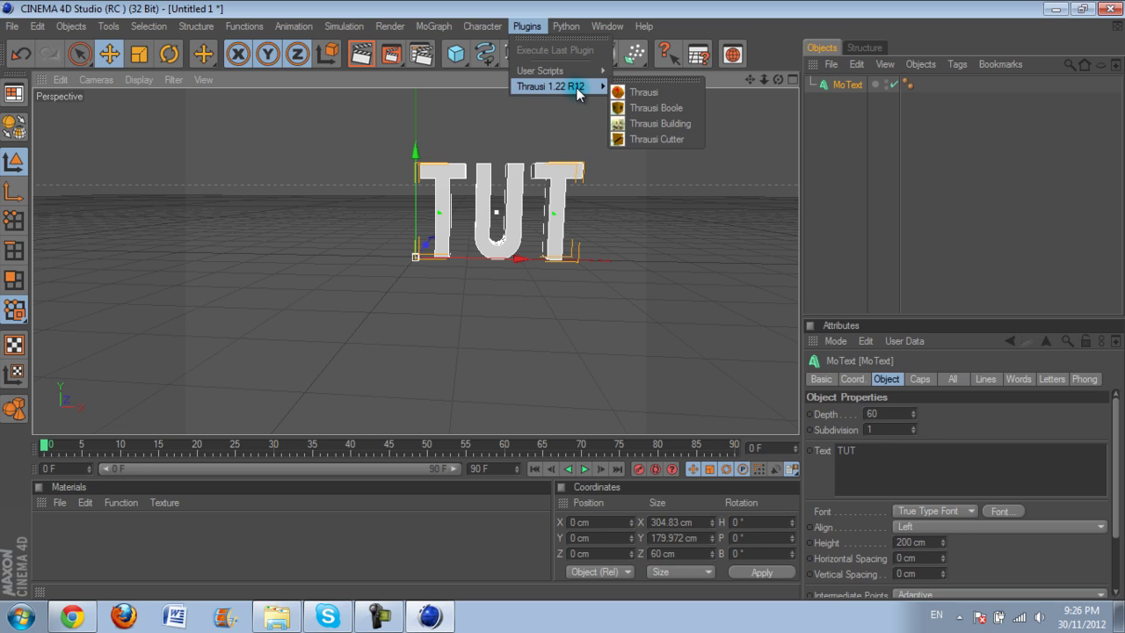
pyautogui.click(647, 93)
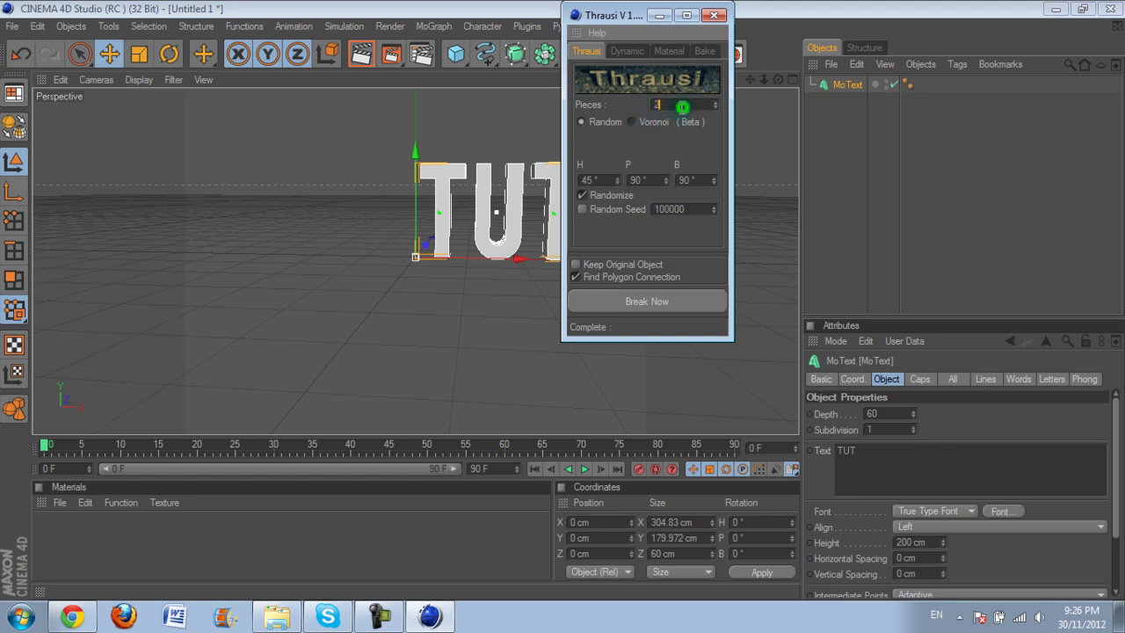
pyautogui.click(682, 106)
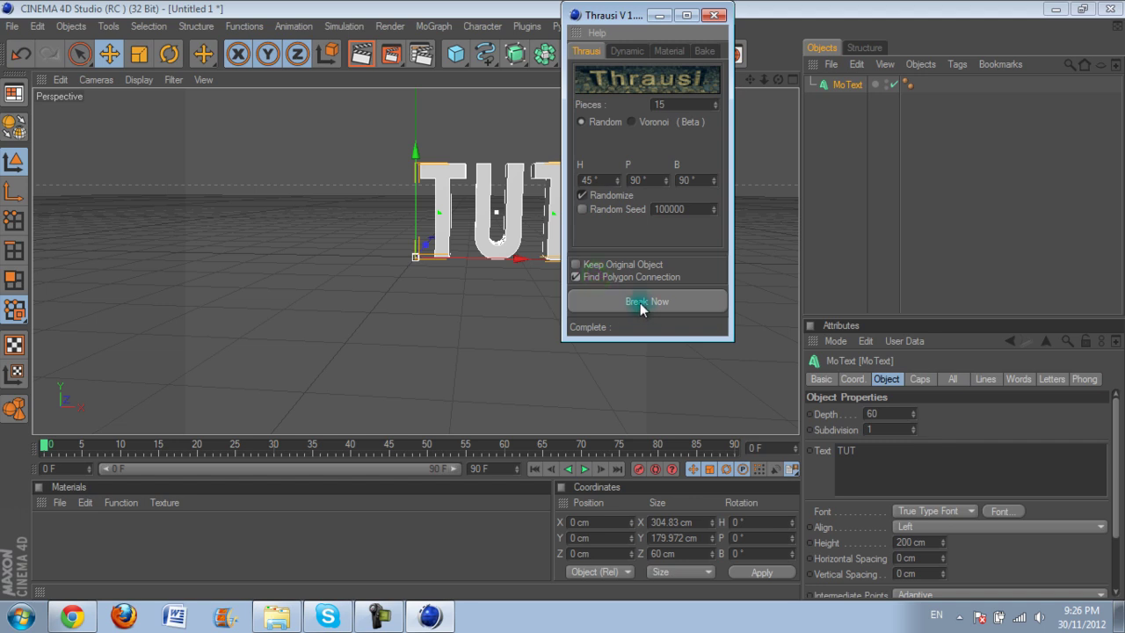
pyautogui.click(648, 301)
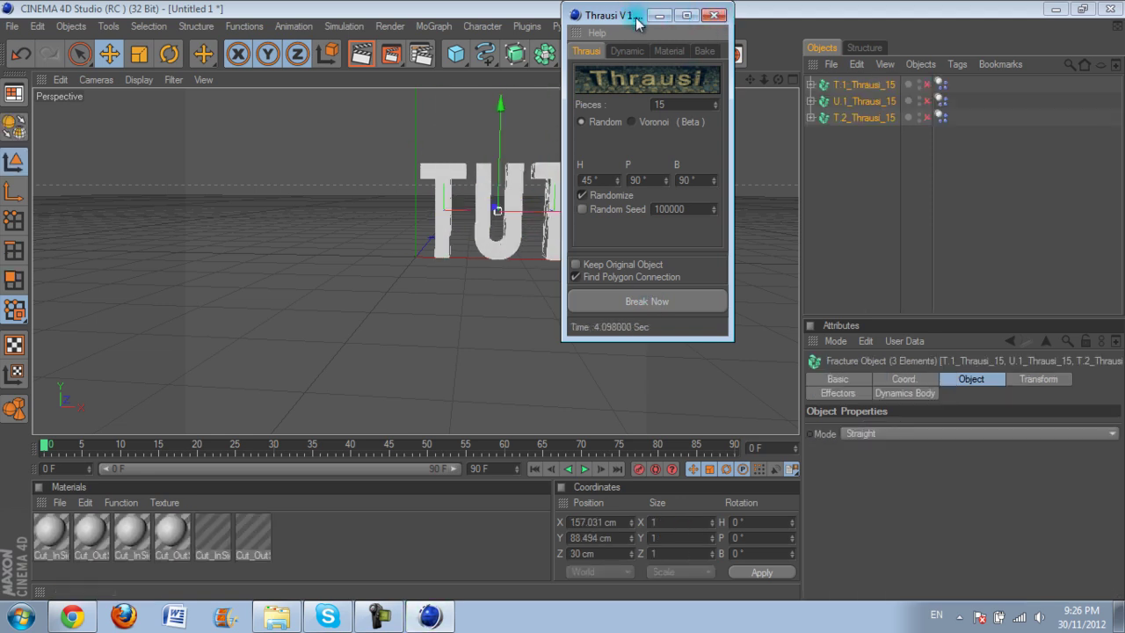
# - Close Thrausi, check the cut materials, and enable all three letter fracture objects
pyautogui.click(716, 16)
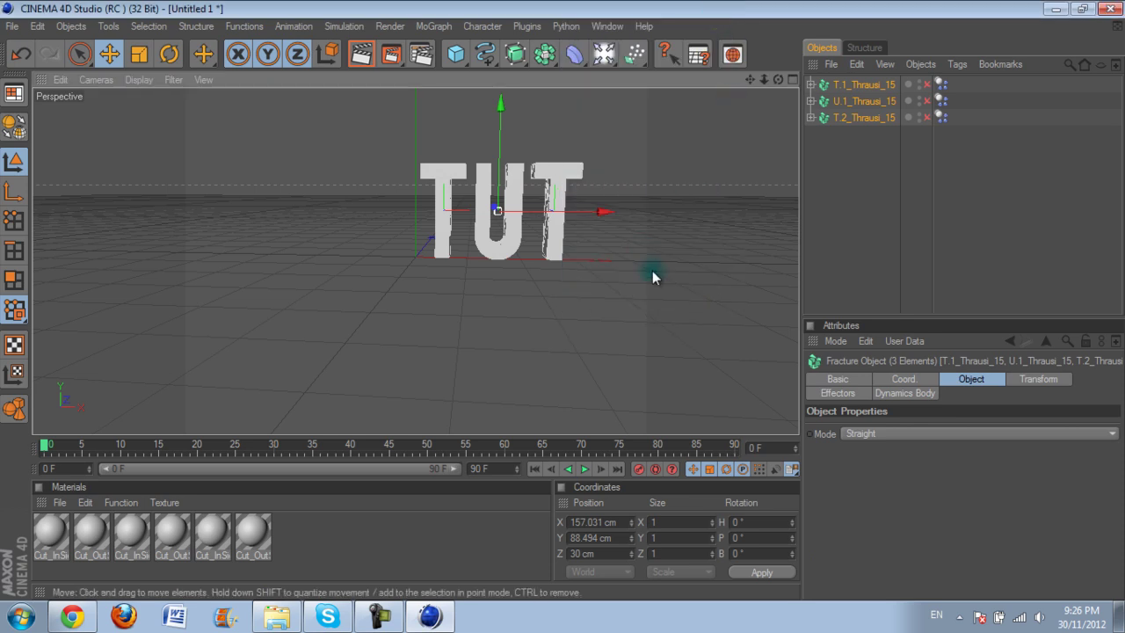
pyautogui.click(251, 537)
pyautogui.click(306, 546)
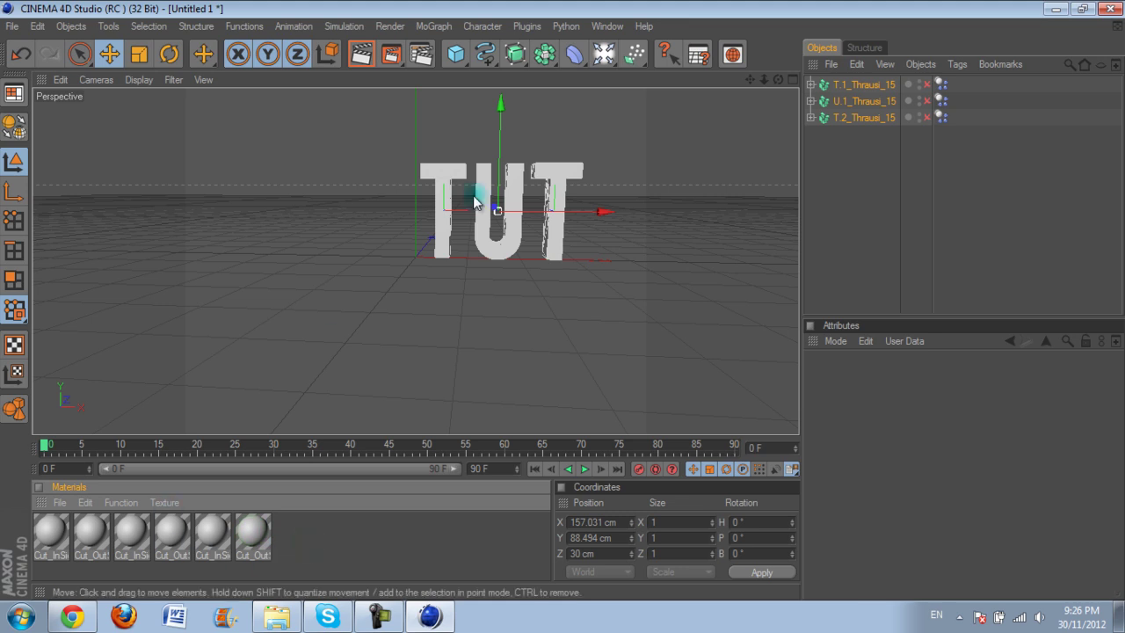
pyautogui.click(883, 86)
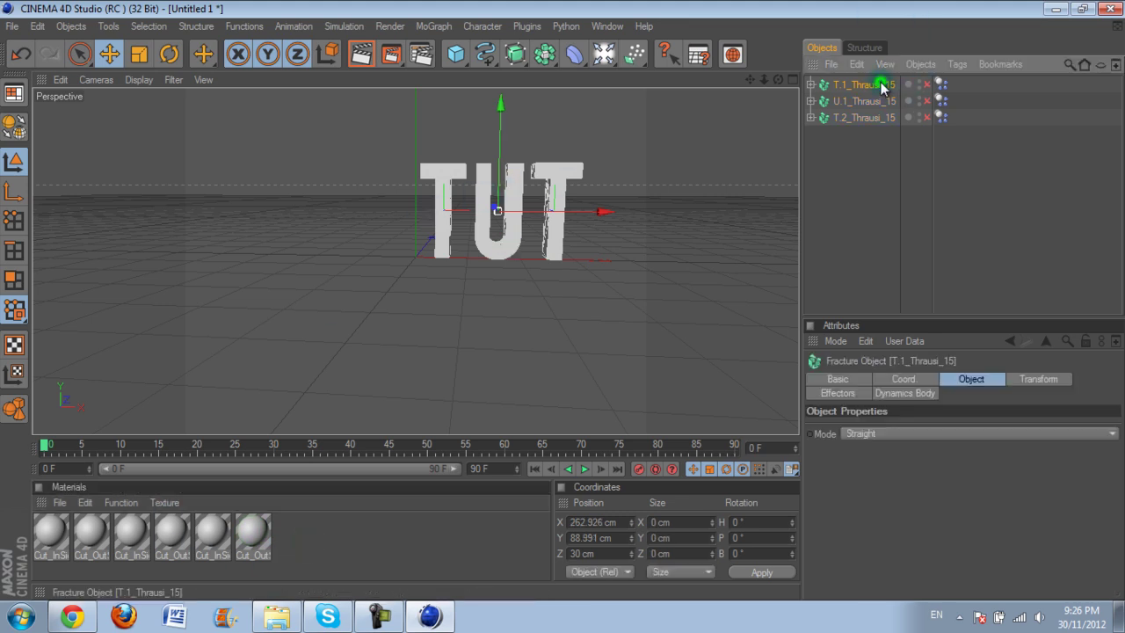
pyautogui.click(927, 84)
pyautogui.click(927, 84)
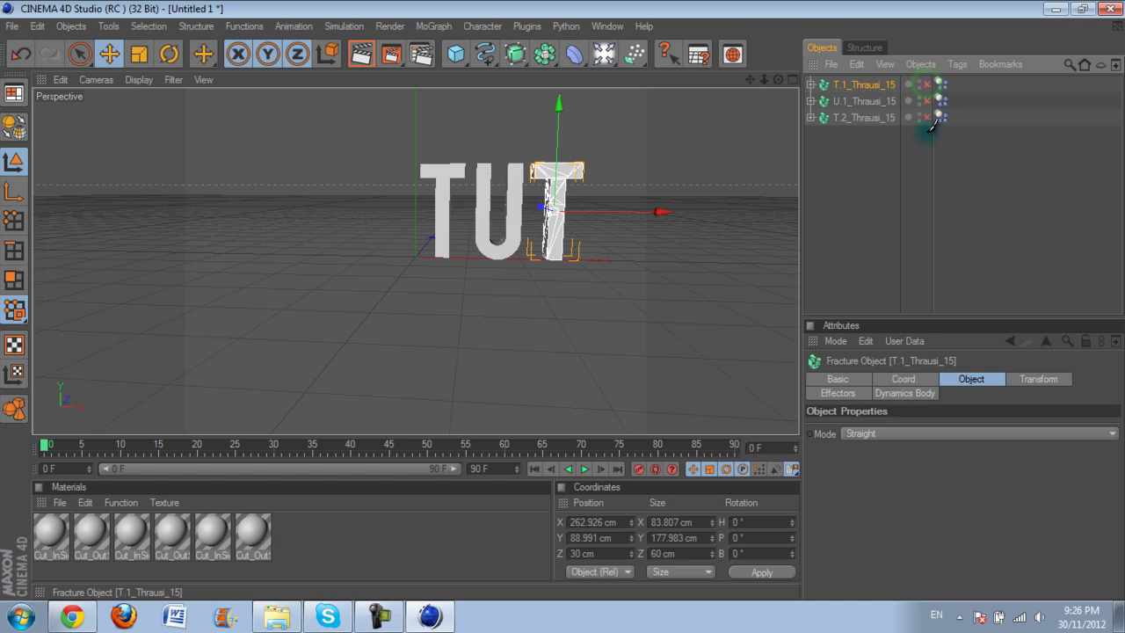
pyautogui.moveTo(927, 117); pyautogui.dragTo(928, 84)
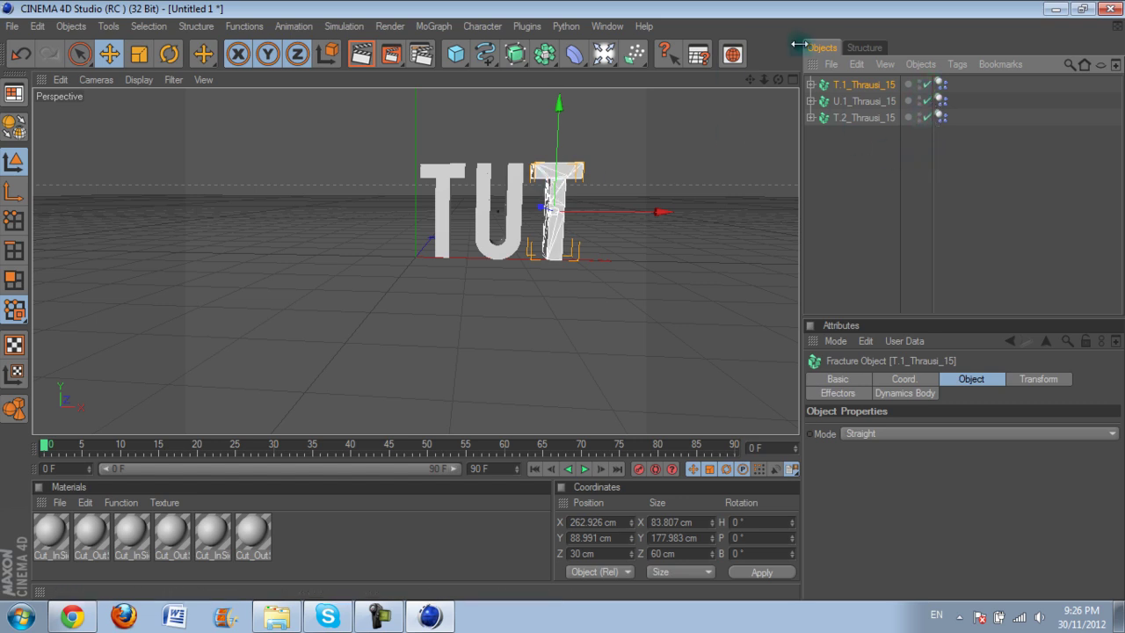
# - Select U.1_Thrausi_15 and reframe the view so TUT sits centred, seen slightly from above
pyautogui.click(849, 102)
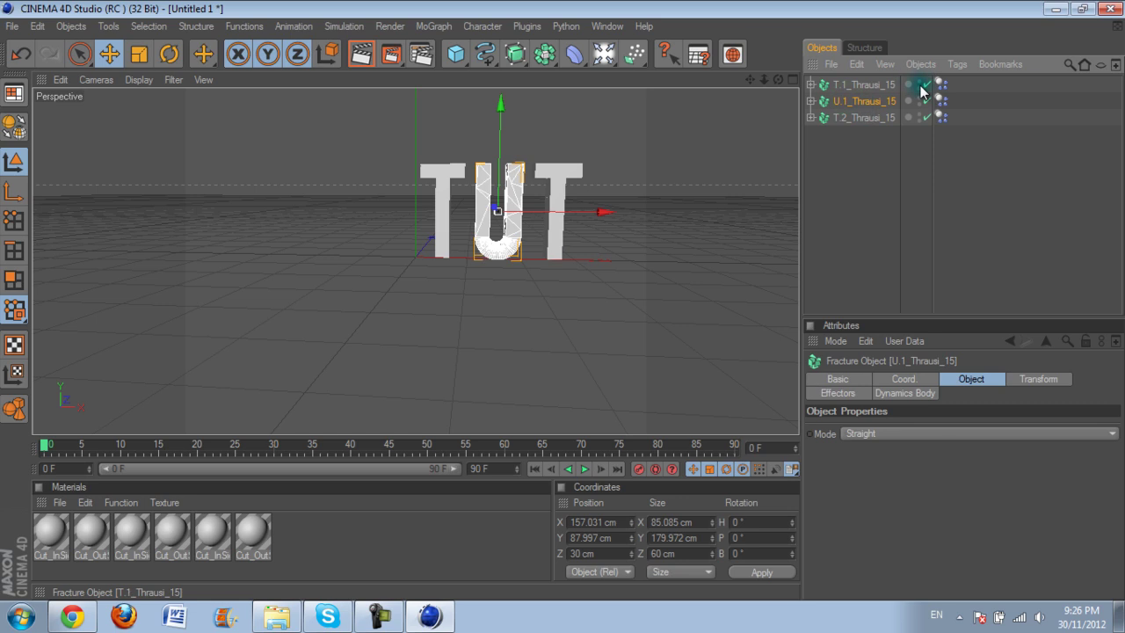
pyautogui.click(857, 118)
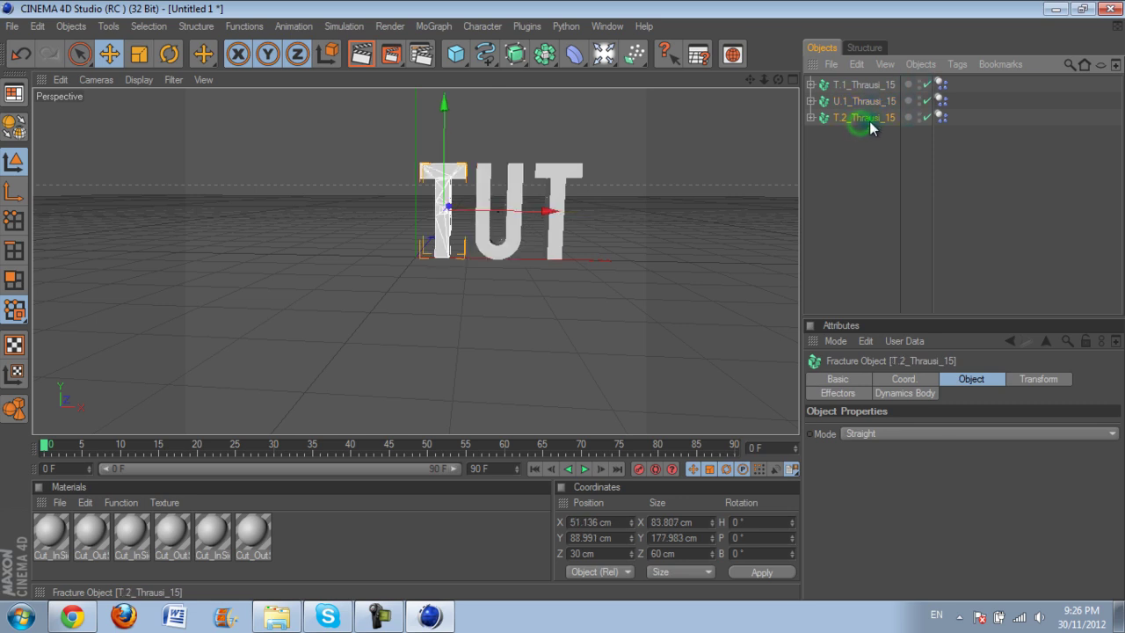
pyautogui.click(863, 85)
pyautogui.click(863, 101)
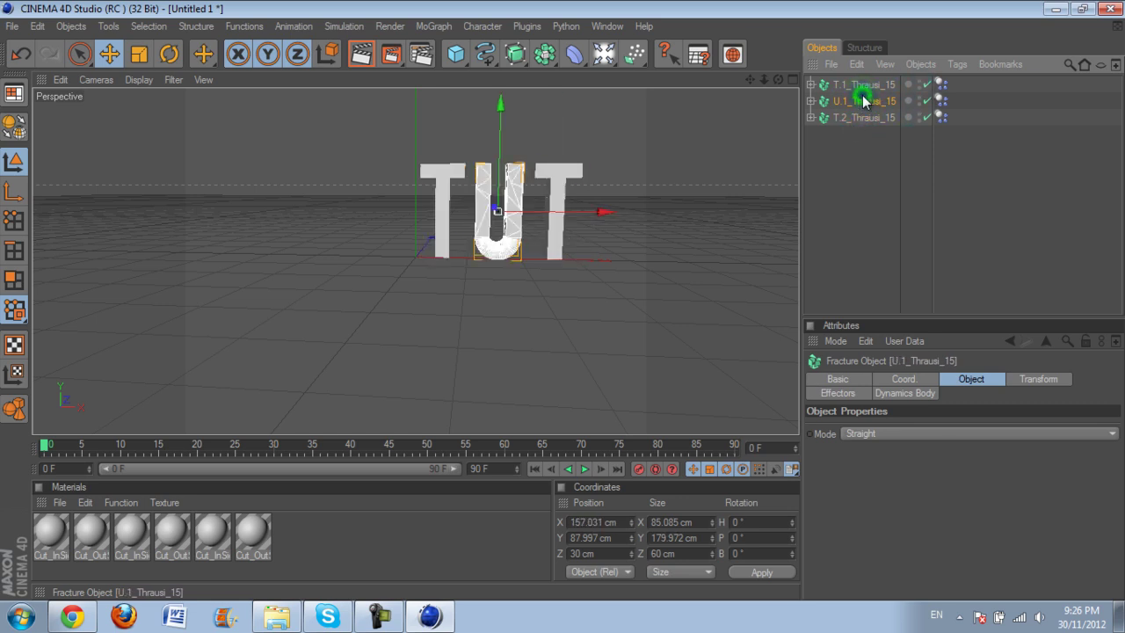
pyautogui.moveTo(764, 80)
pyautogui.mouseDown()
pyautogui.moveTo(552, 306)
pyautogui.moveTo(615, 334)
pyautogui.moveTo(563, 304)
pyautogui.mouseUp()
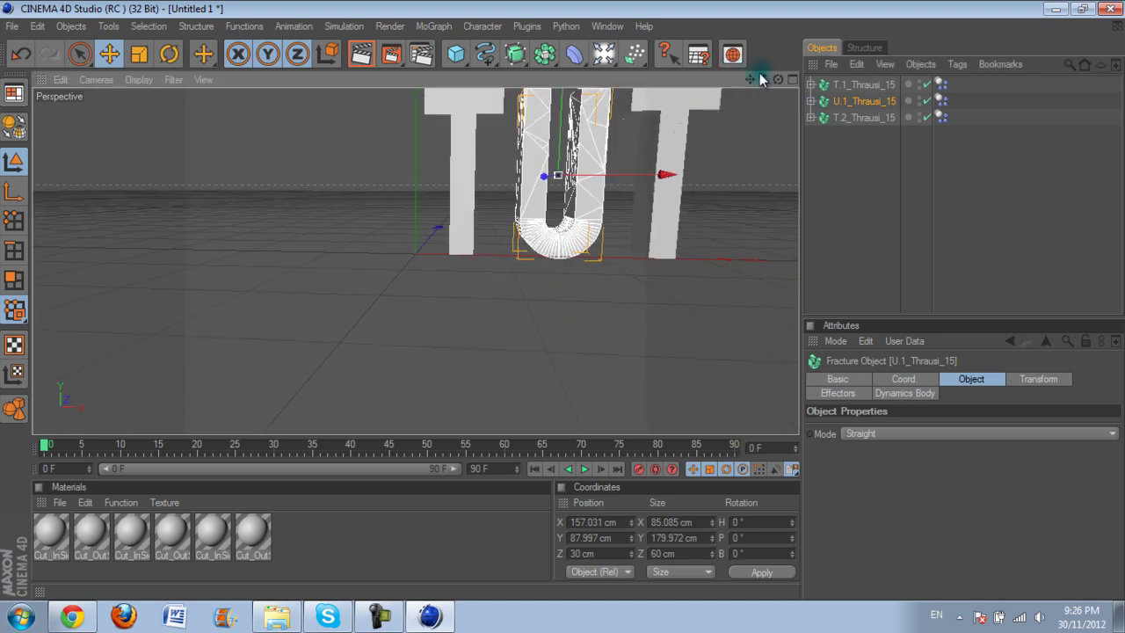
pyautogui.moveTo(750, 80); pyautogui.dragTo(562, 306)
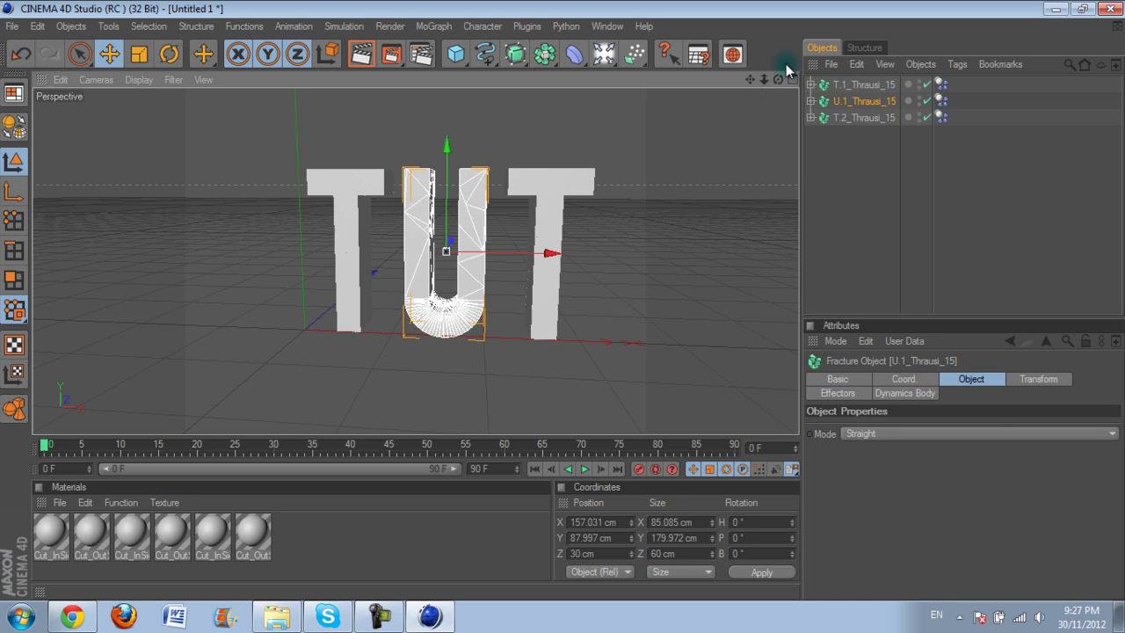
pyautogui.moveTo(778, 79); pyautogui.dragTo(564, 306)
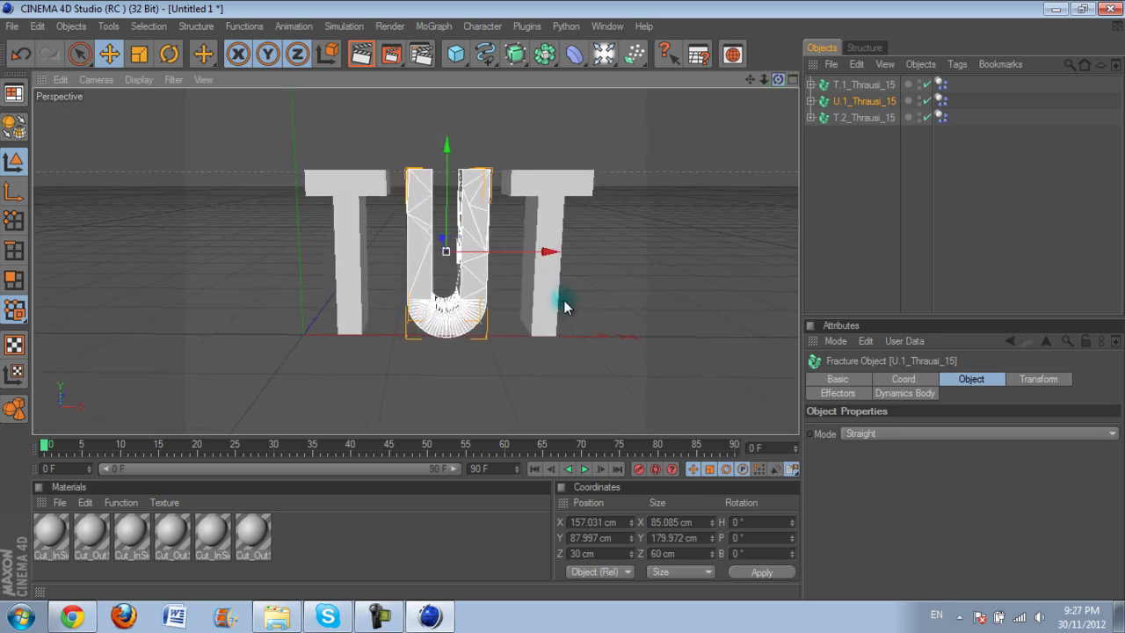
# - Open Cut_InSide and pick a hot pink of R 255, G 21, B 200 for its colour
pyautogui.click(269, 562)
pyautogui.doubleClick(51, 536)
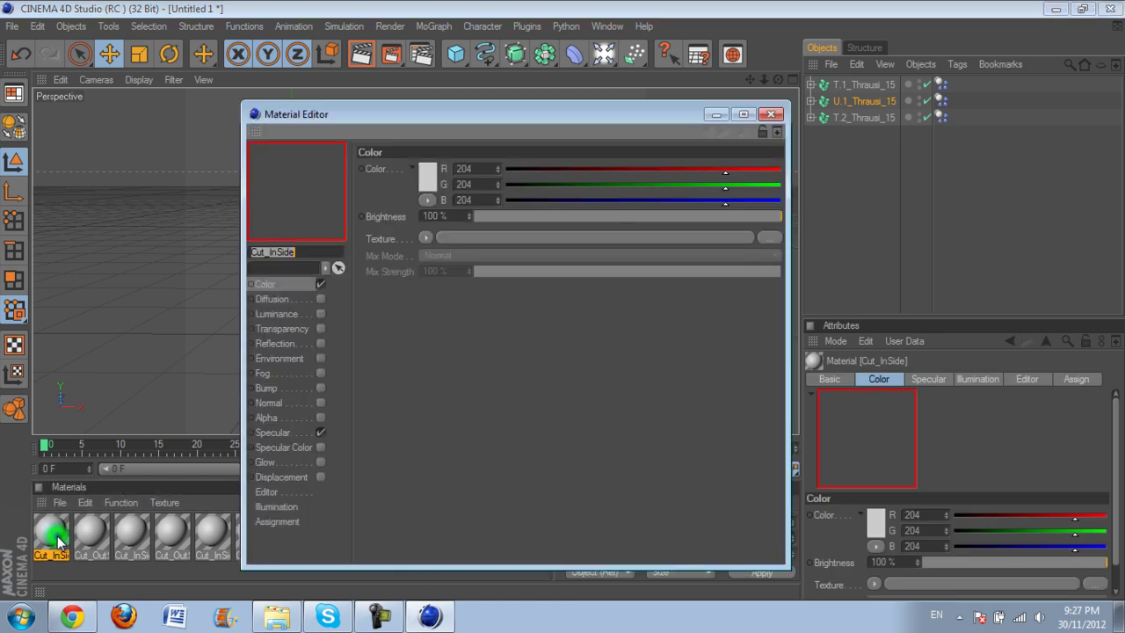
pyautogui.doubleClick(281, 253)
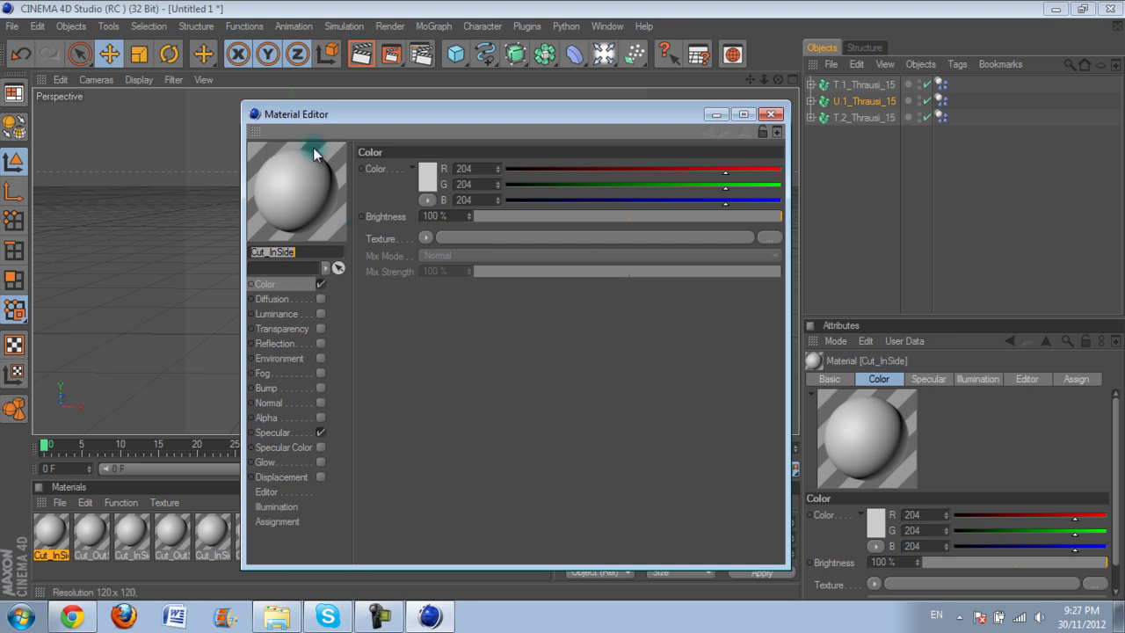
pyautogui.click(428, 175)
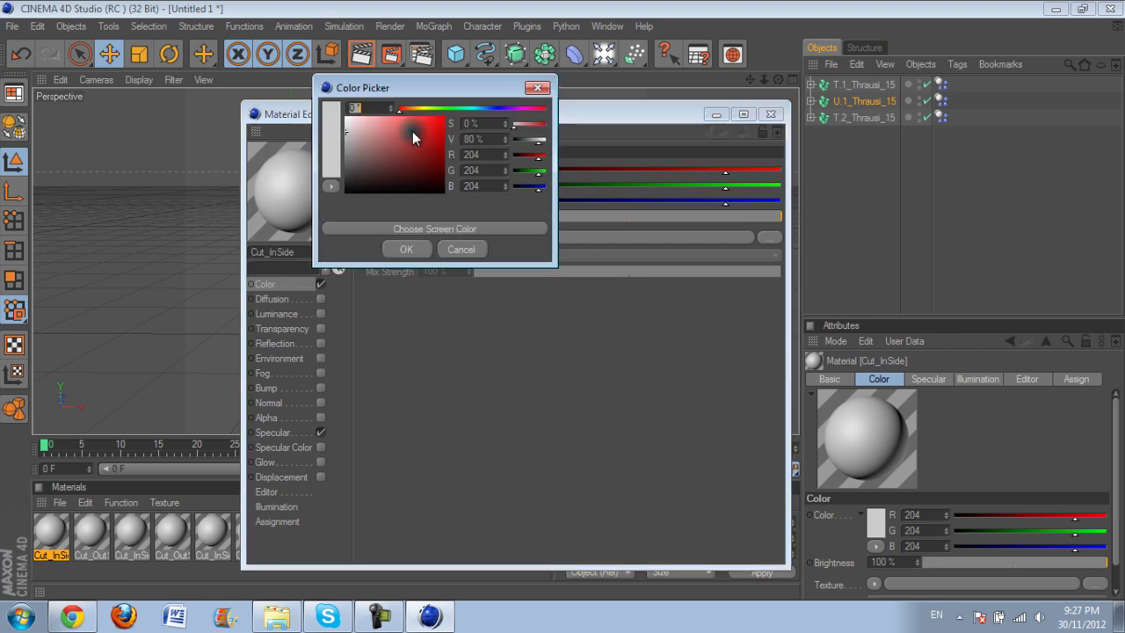
pyautogui.moveTo(529, 110); pyautogui.dragTo(534, 109)
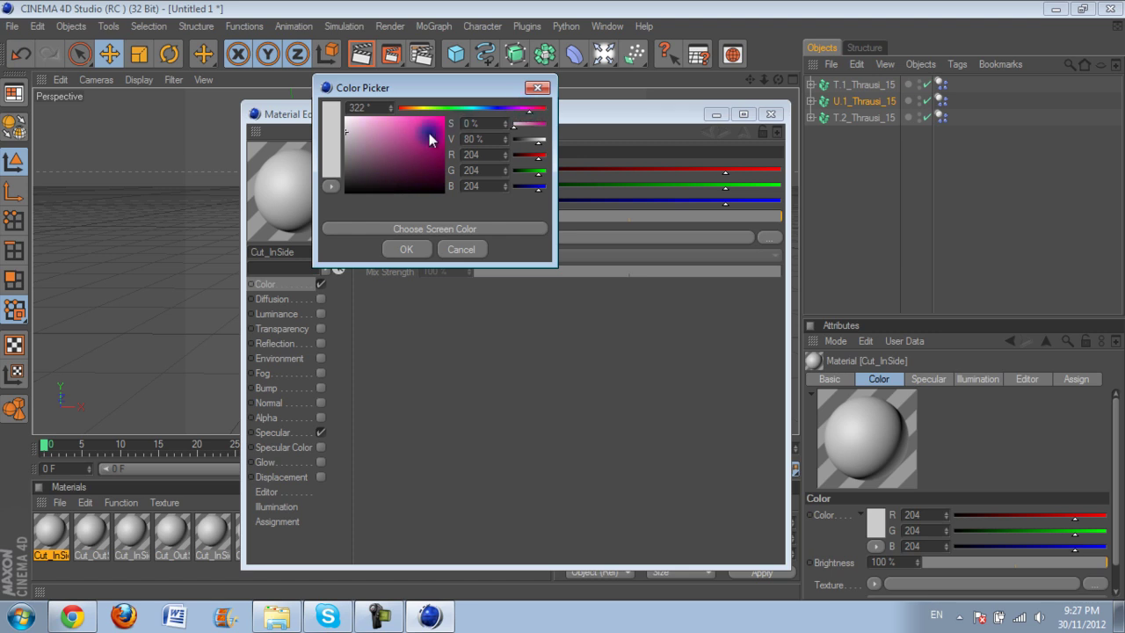
pyautogui.moveTo(431, 138); pyautogui.dragTo(437, 115)
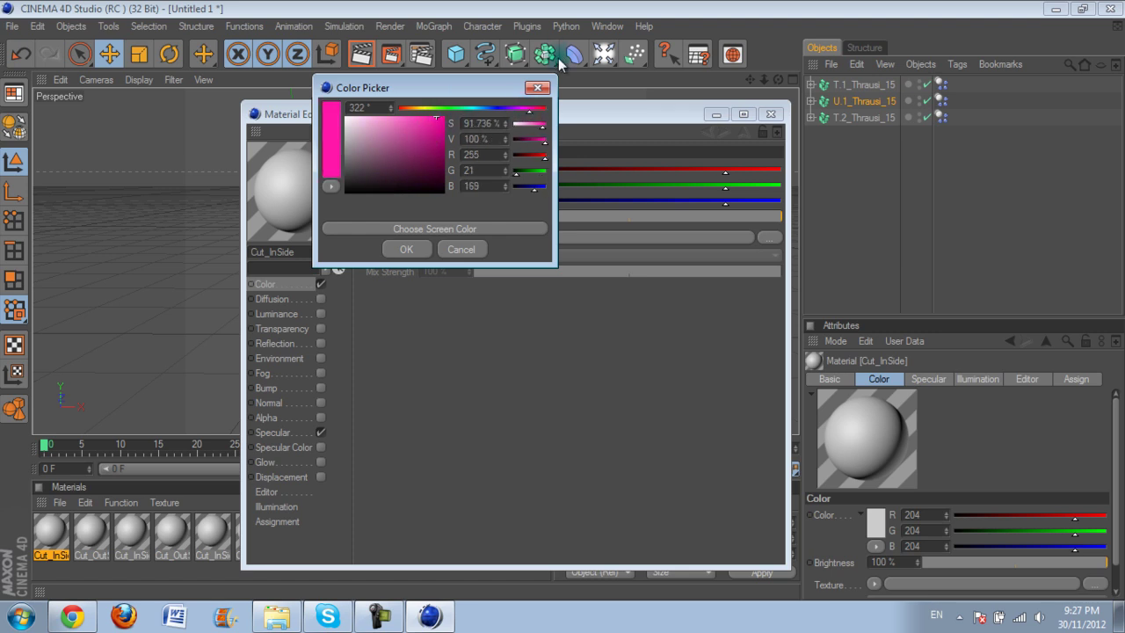
pyautogui.click(525, 109)
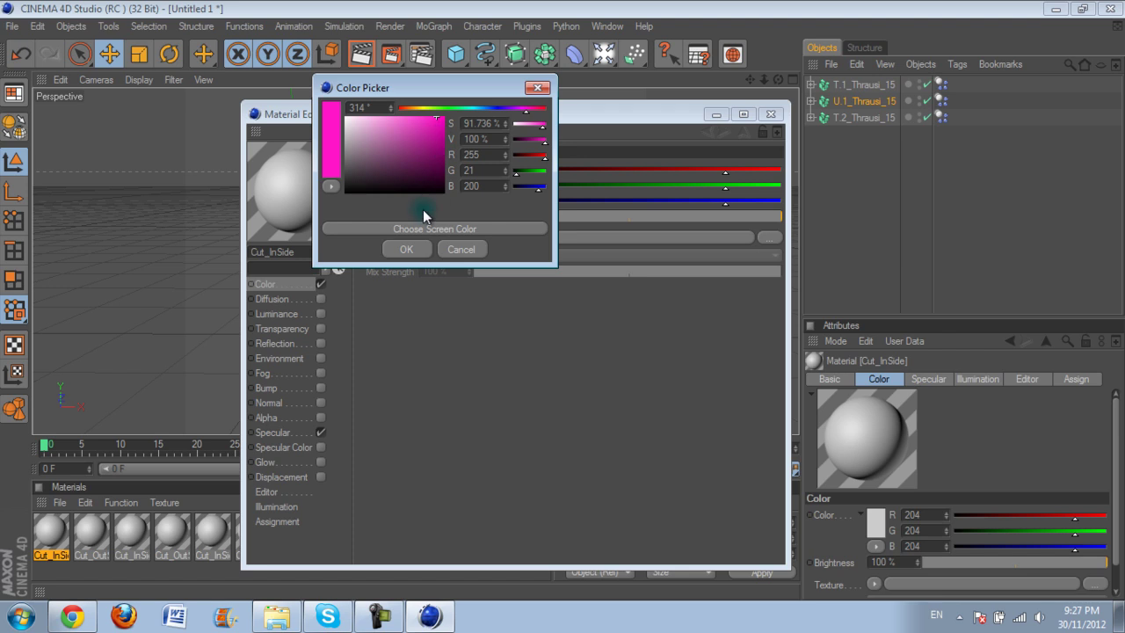
# - Apply the pink, add faint Luminance, and enable Reflection at about 25%
pyautogui.click(410, 248)
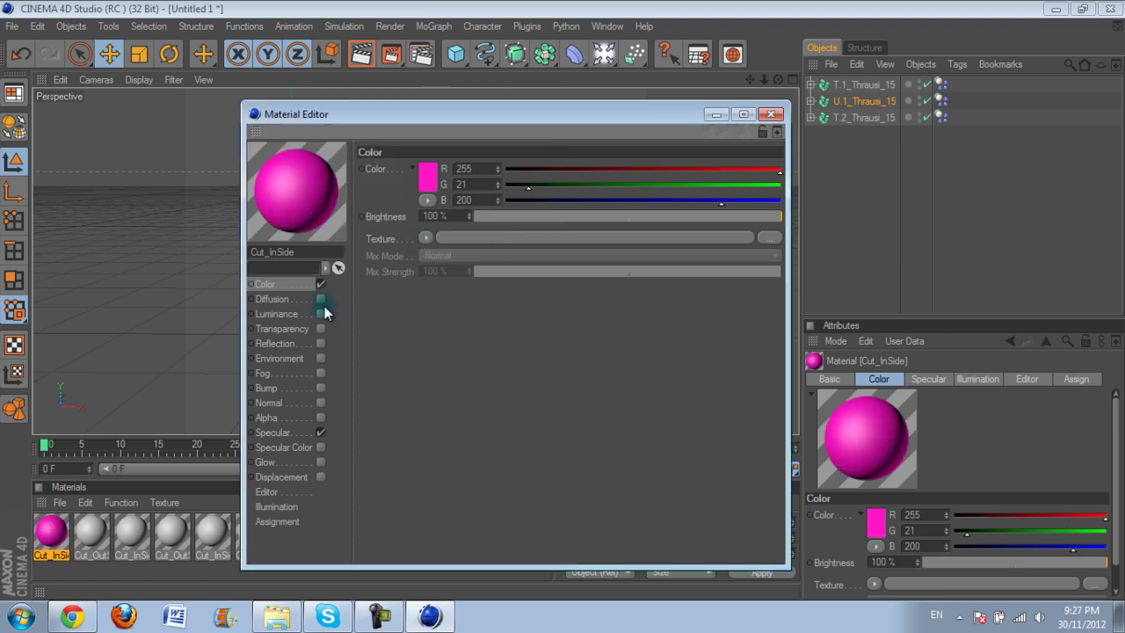
pyautogui.click(321, 314)
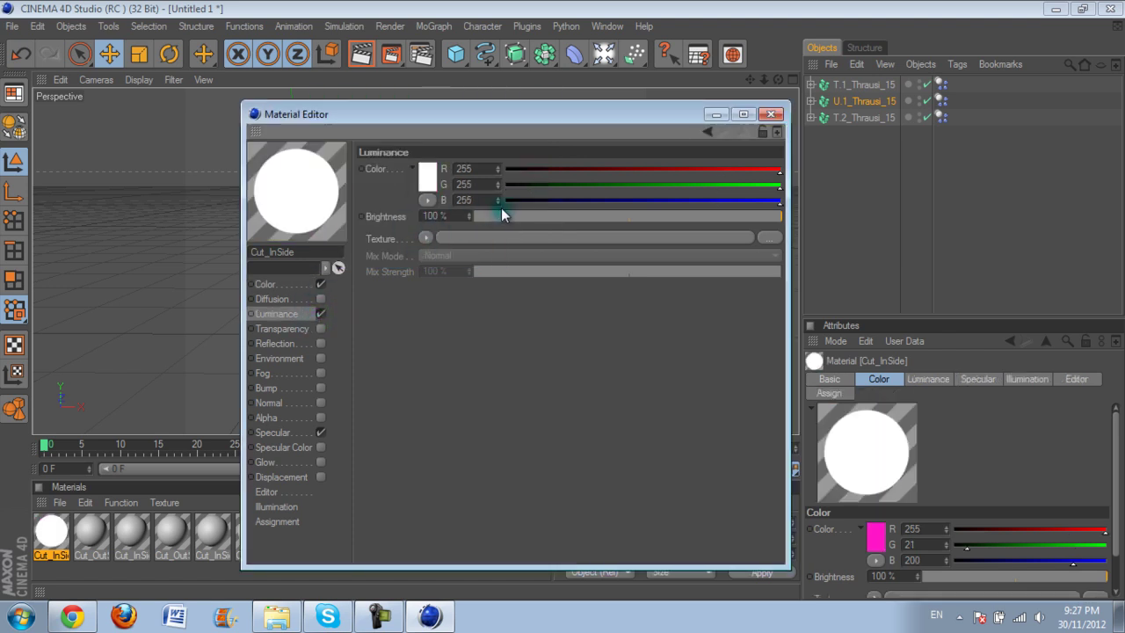
pyautogui.moveTo(503, 217); pyautogui.dragTo(491, 220)
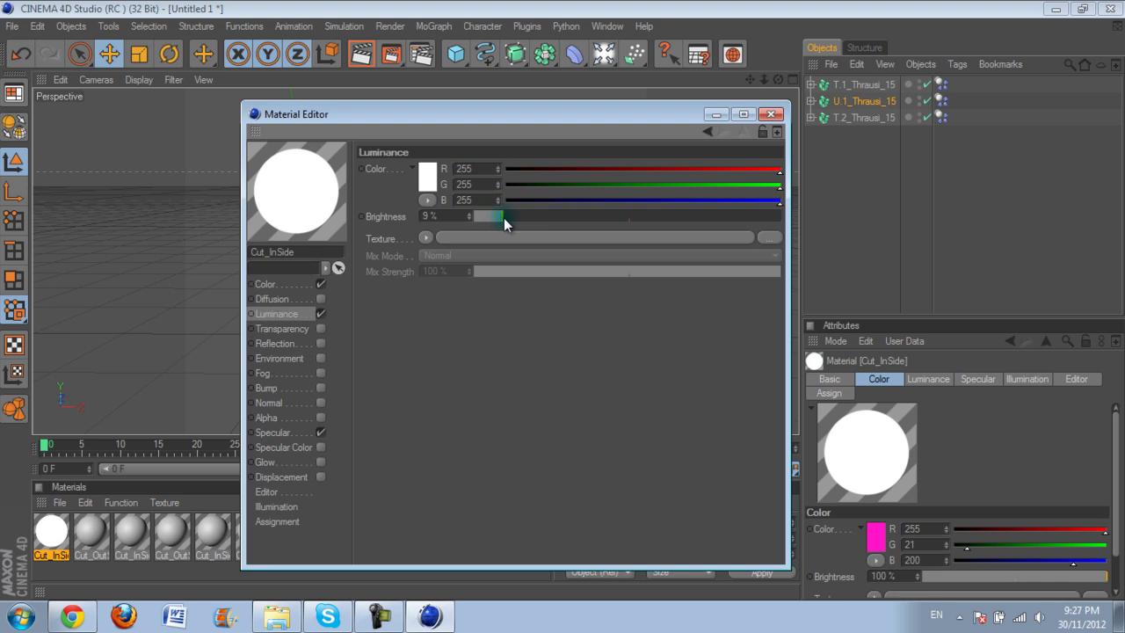
pyautogui.click(293, 346)
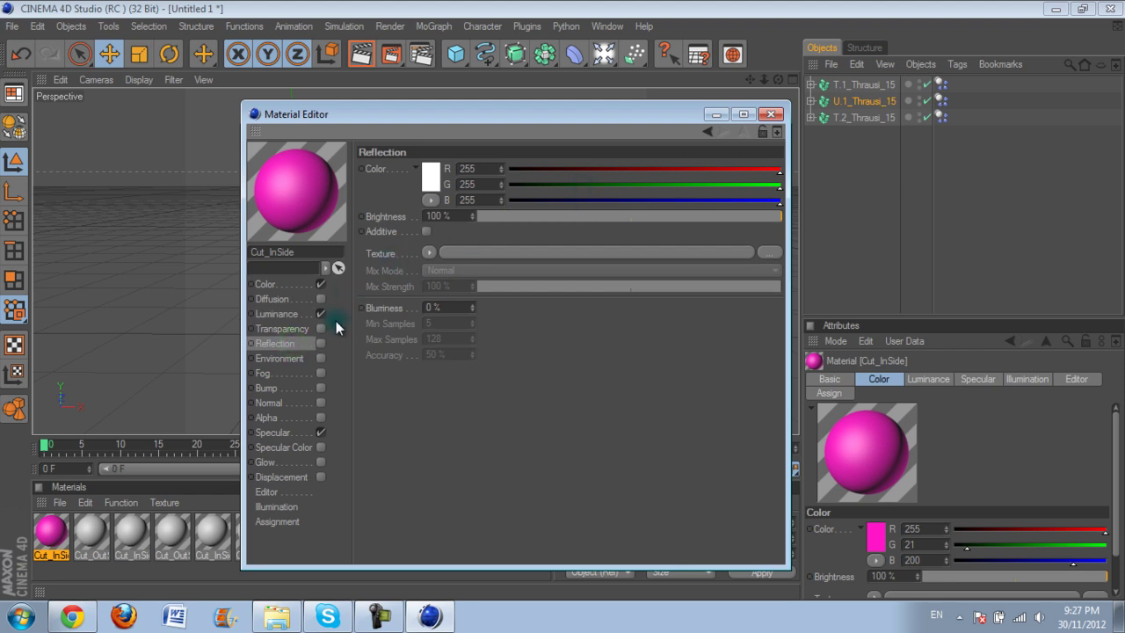
pyautogui.click(319, 344)
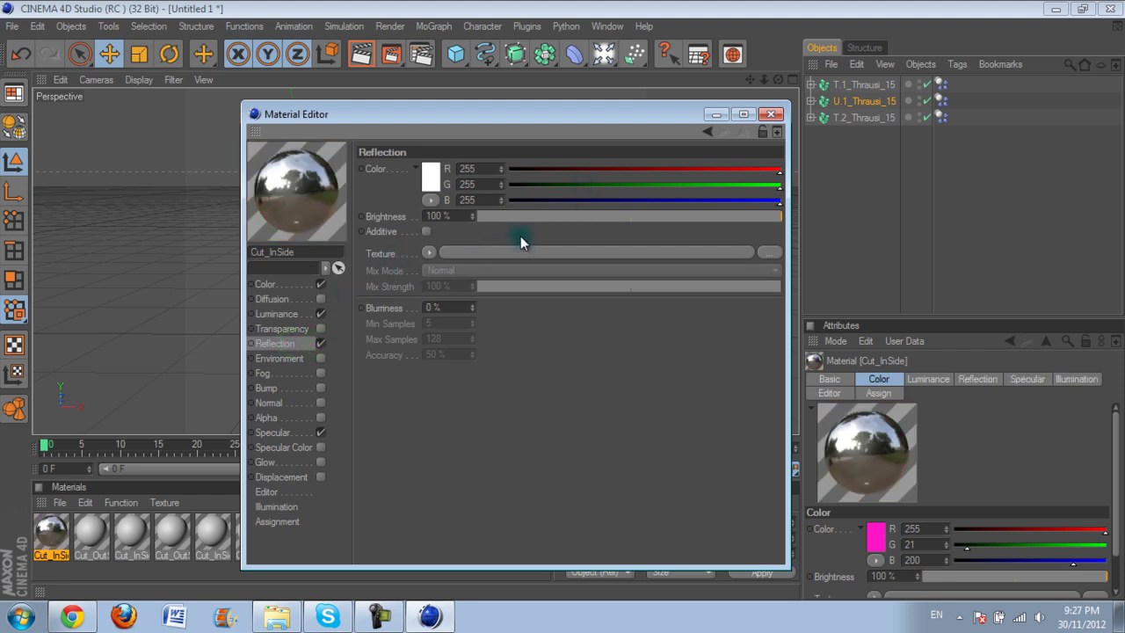
pyautogui.moveTo(494, 219); pyautogui.dragTo(552, 212)
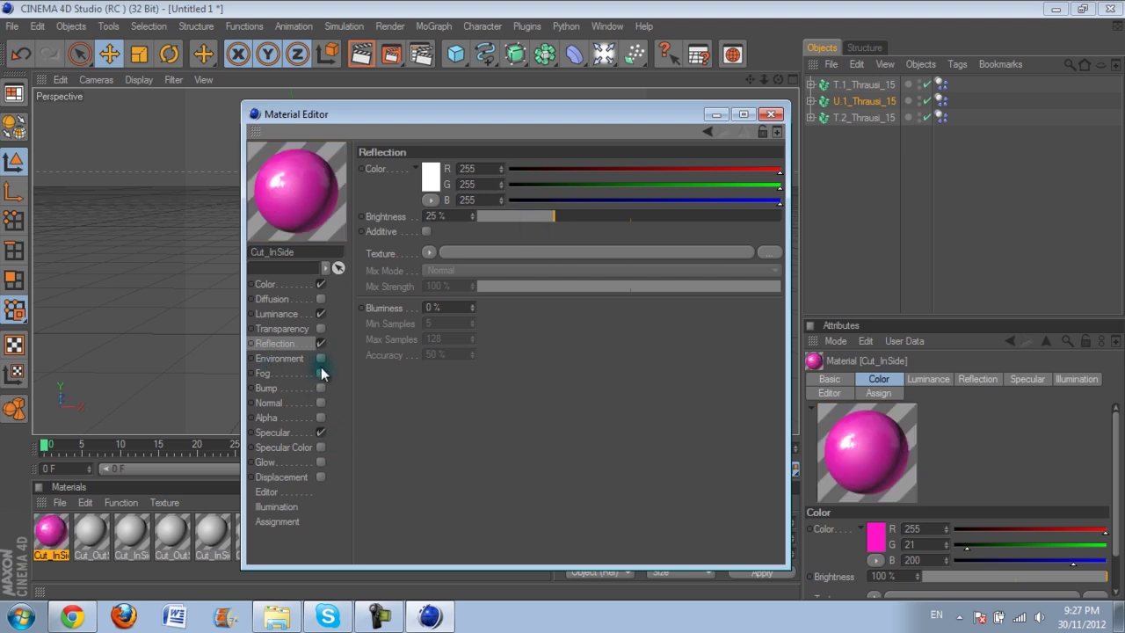
# - Keep Specular on and enable Glow with Outer Strength 100%
pyautogui.click(320, 433)
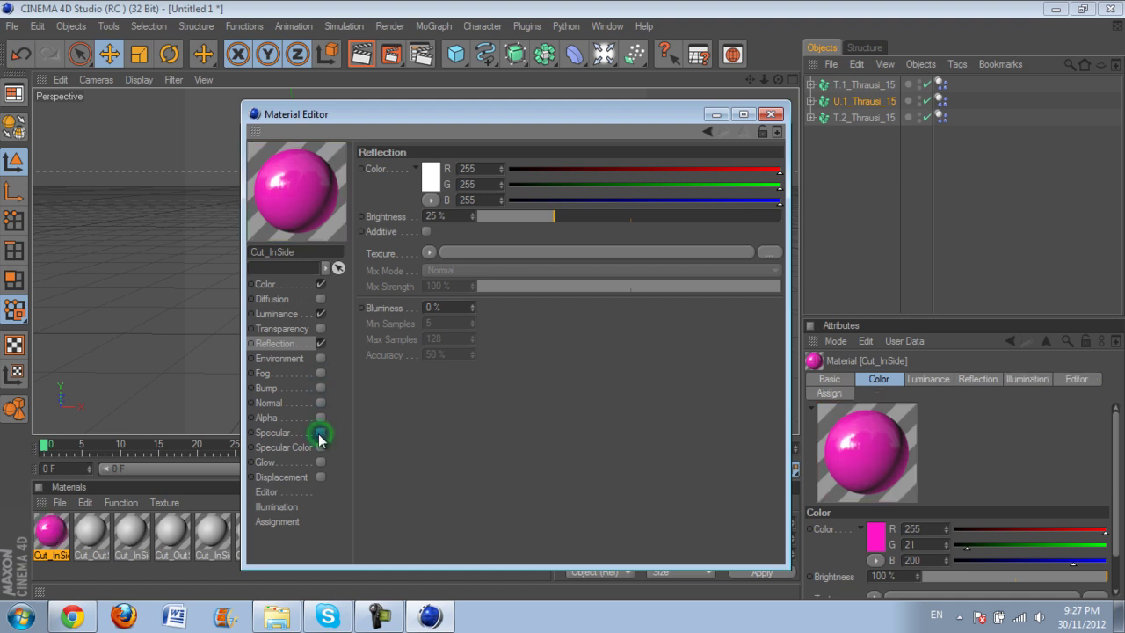
pyautogui.click(319, 433)
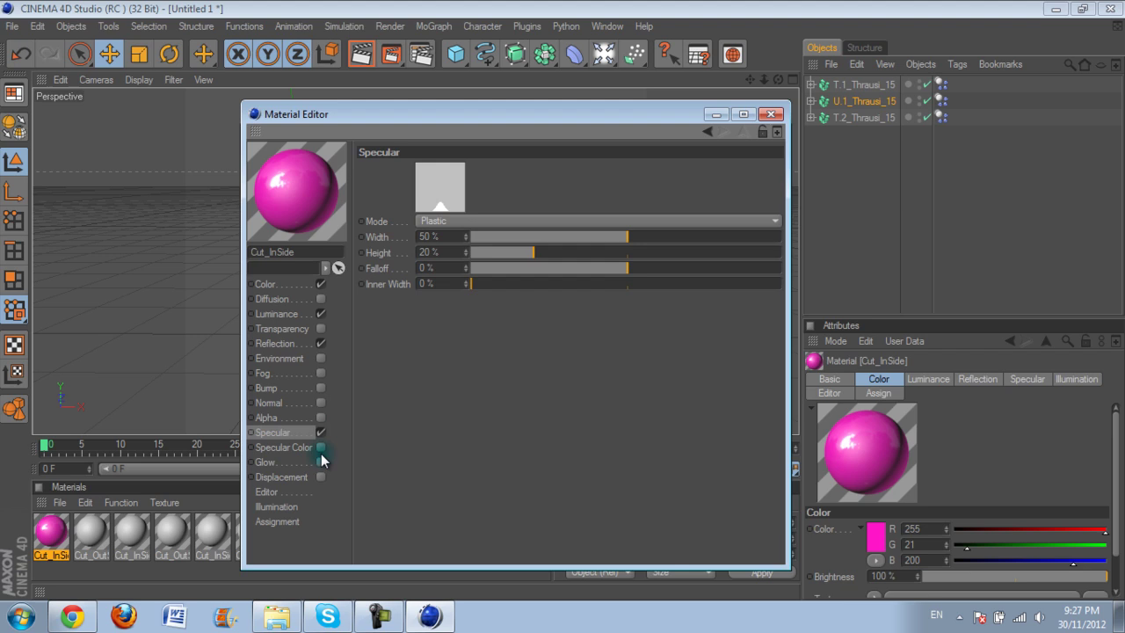
pyautogui.click(301, 450)
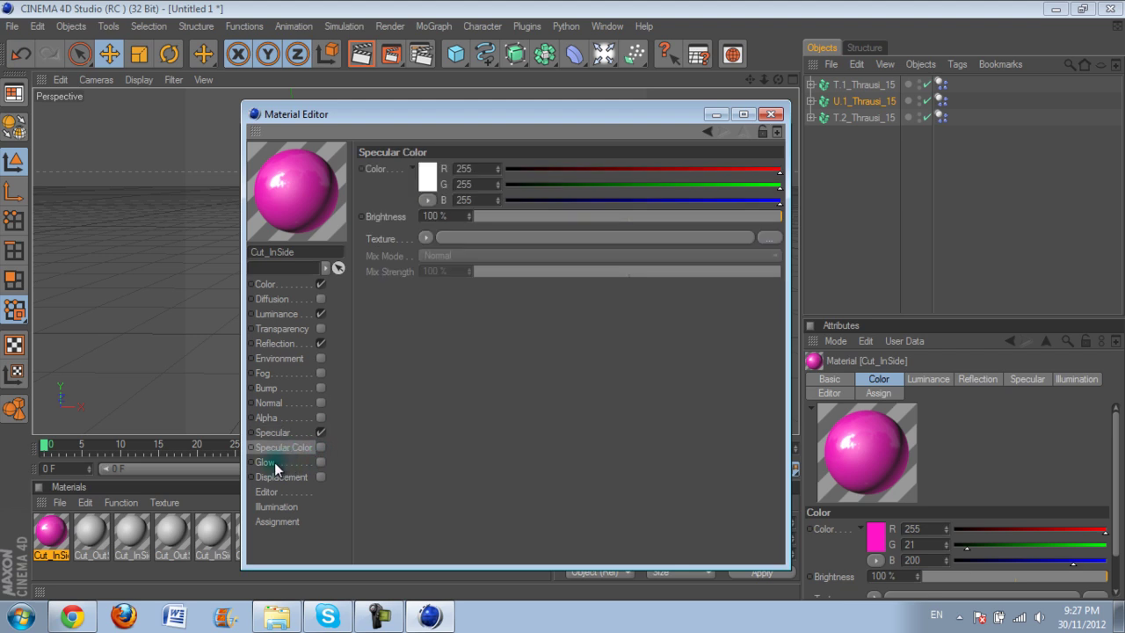
pyautogui.click(273, 464)
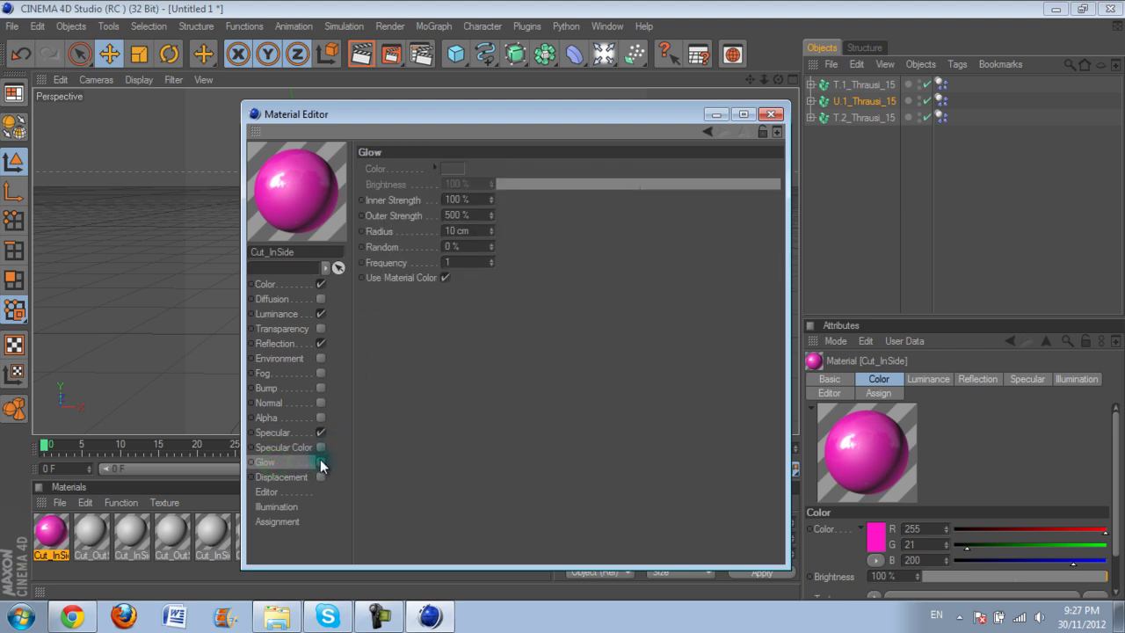
pyautogui.click(321, 462)
pyautogui.click(457, 215)
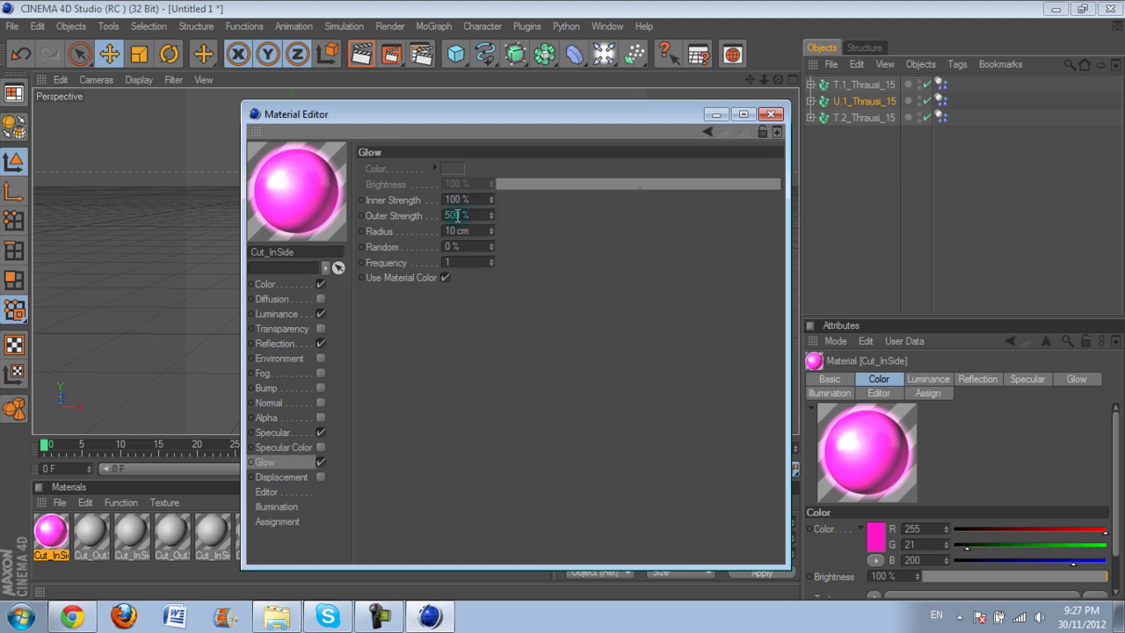
pyautogui.doubleClick(455, 215)
pyautogui.write('100')
pyautogui.press('Return')
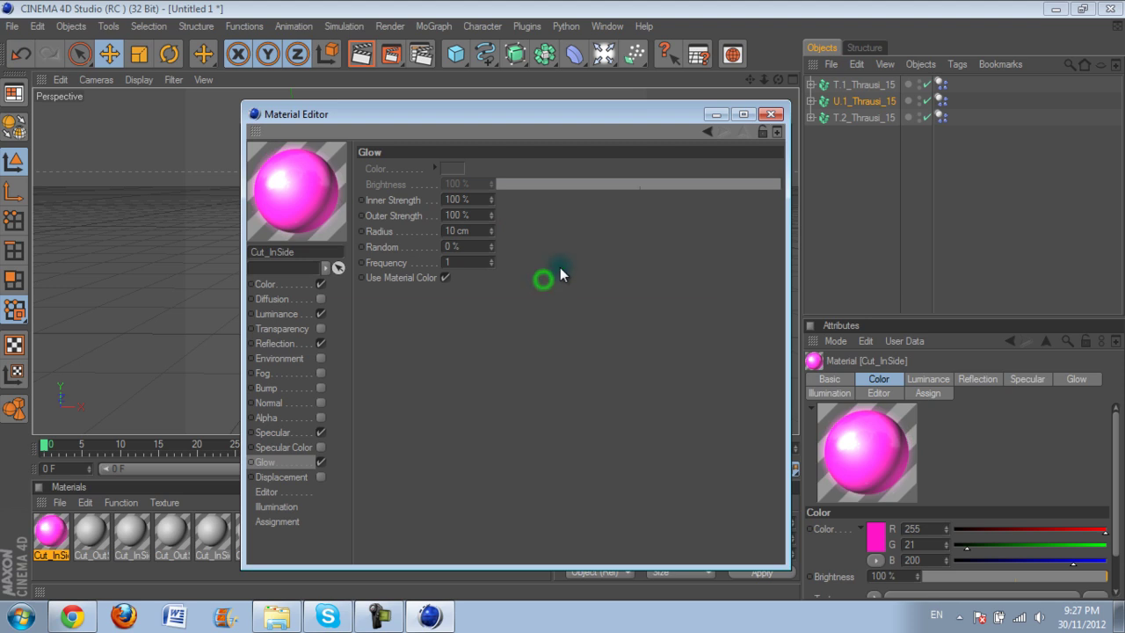
# - Open the Cut_OutSide material and set its colour to pure white
pyautogui.click(771, 115)
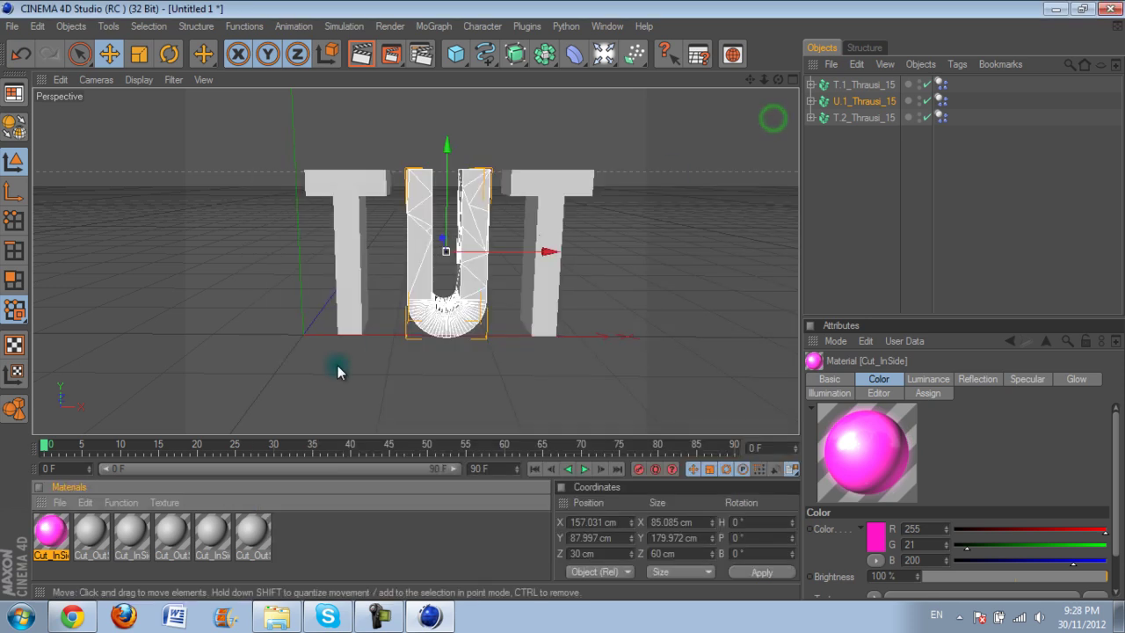
pyautogui.doubleClick(93, 535)
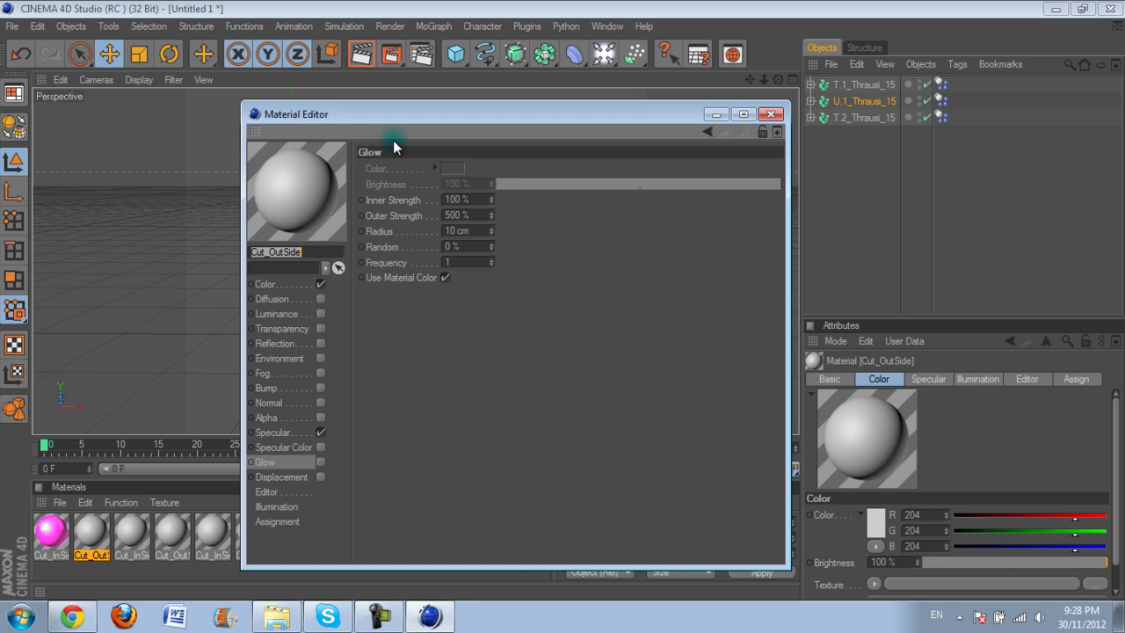
pyautogui.click(268, 284)
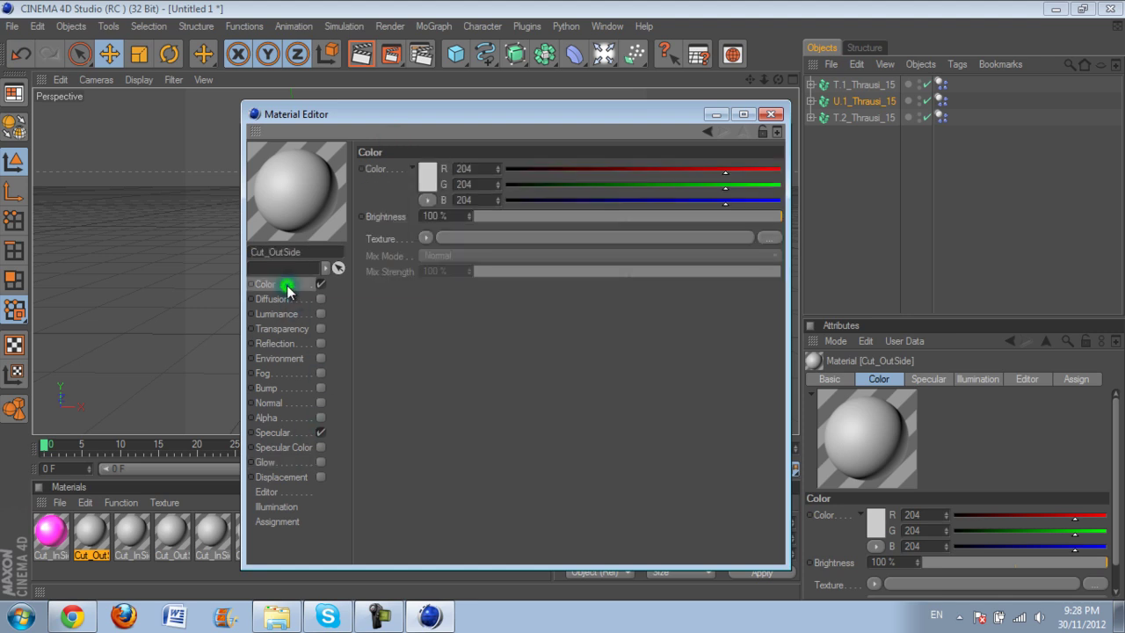
pyautogui.click(436, 183)
pyautogui.moveTo(435, 188); pyautogui.dragTo(330, 121)
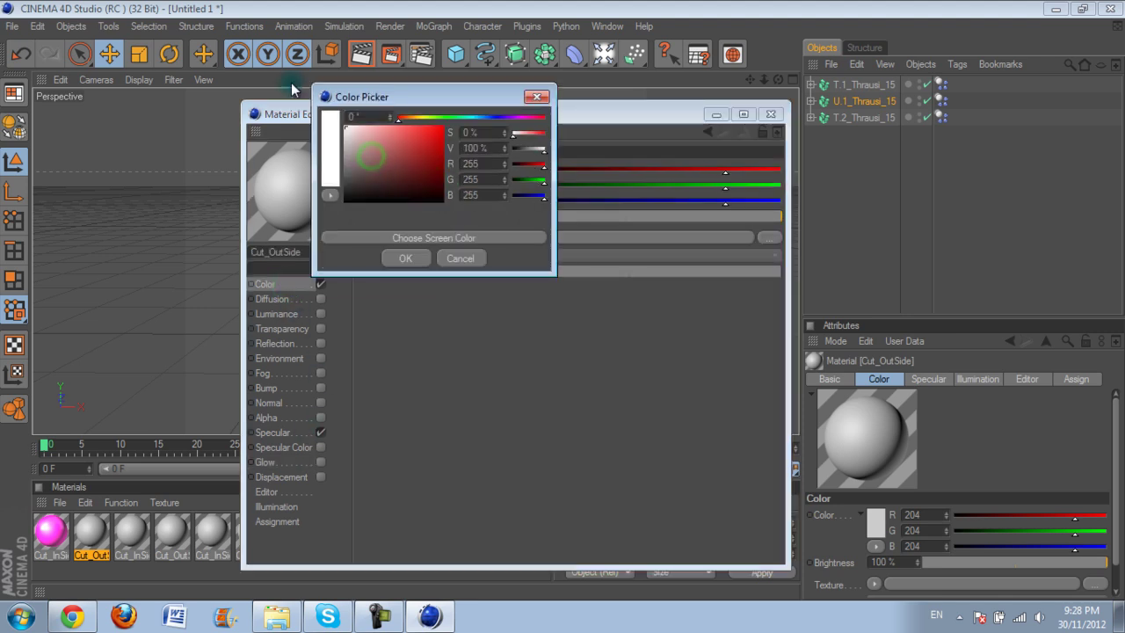
pyautogui.click(397, 258)
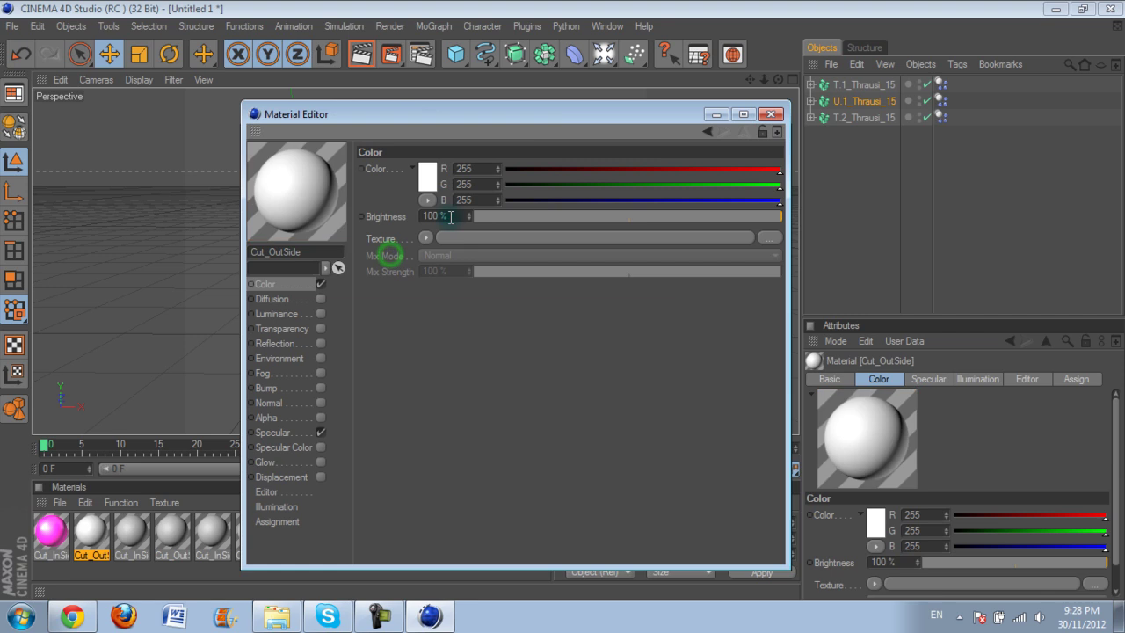
# - Give Cut_OutSide Luminance at 8% brightness and Reflection at 23%, then close the editor
pyautogui.click(321, 313)
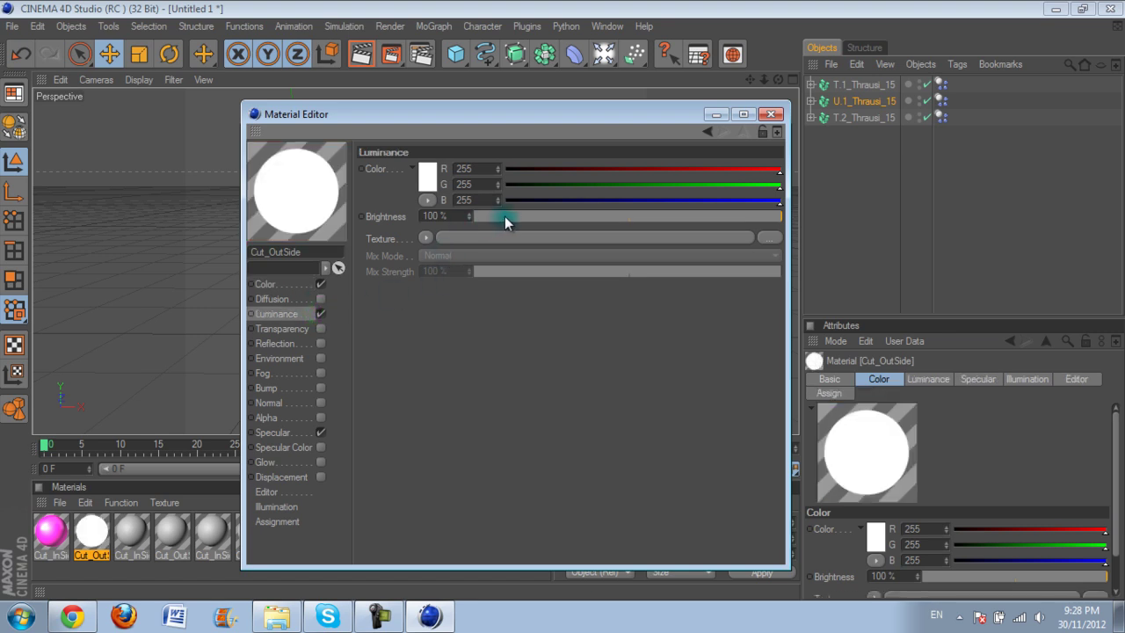
pyautogui.moveTo(506, 218); pyautogui.dragTo(488, 217)
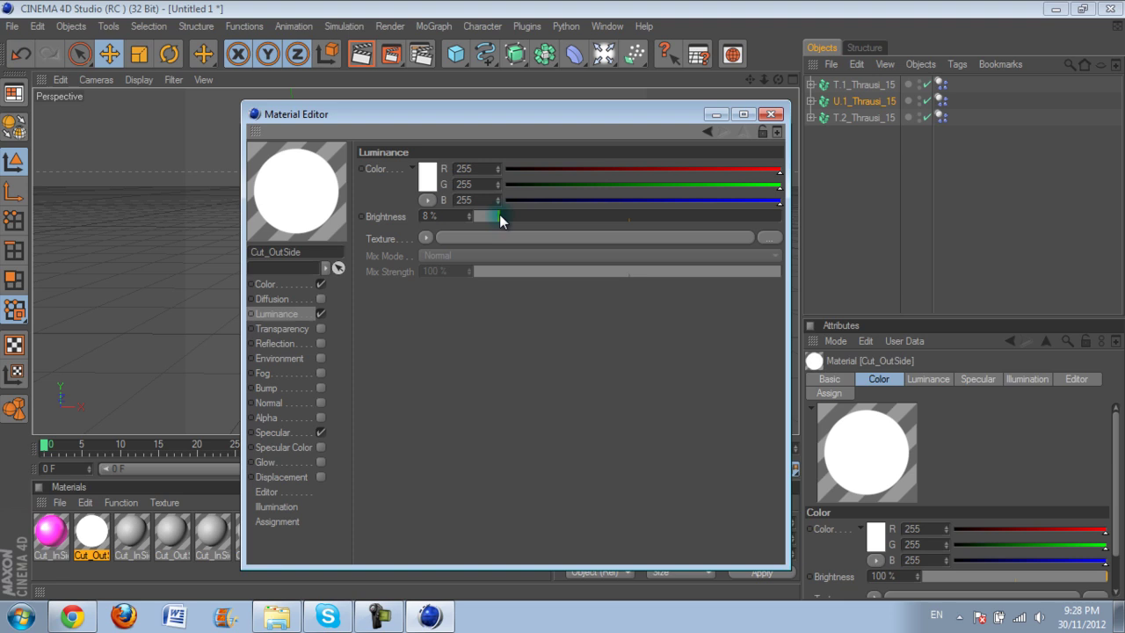
pyautogui.click(320, 342)
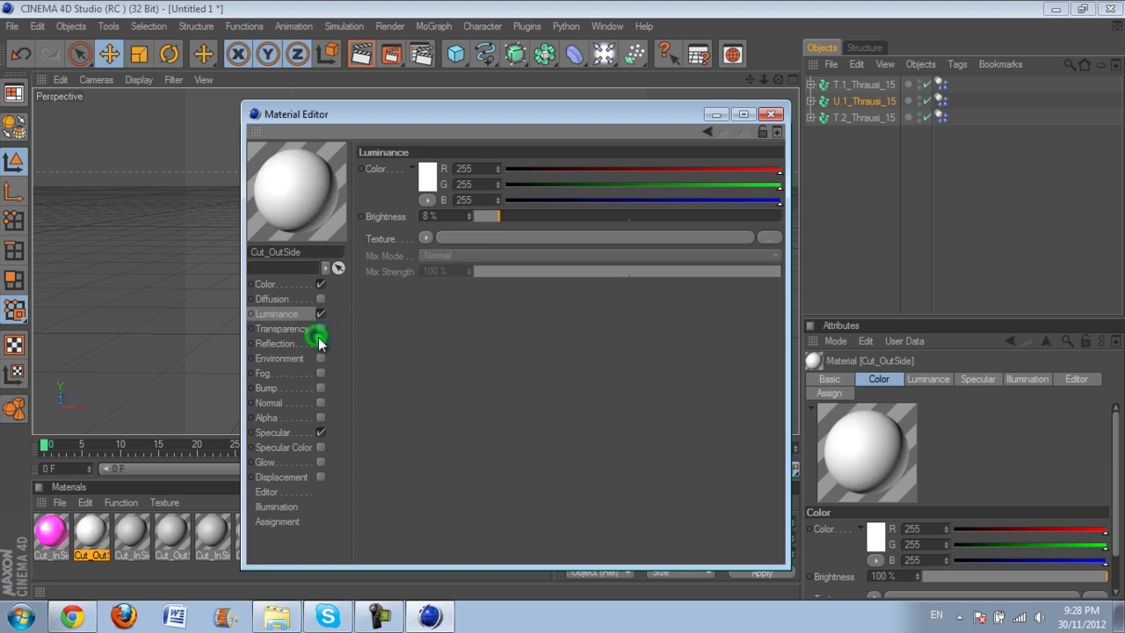
pyautogui.click(514, 218)
pyautogui.moveTo(551, 216); pyautogui.dragTo(548, 219)
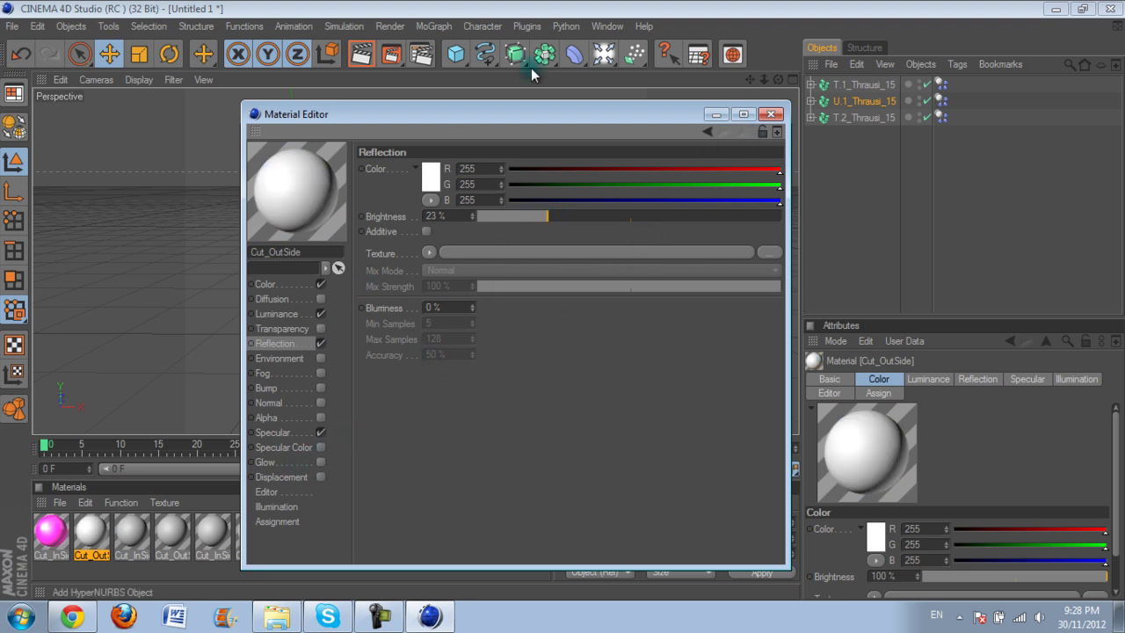
pyautogui.click(774, 115)
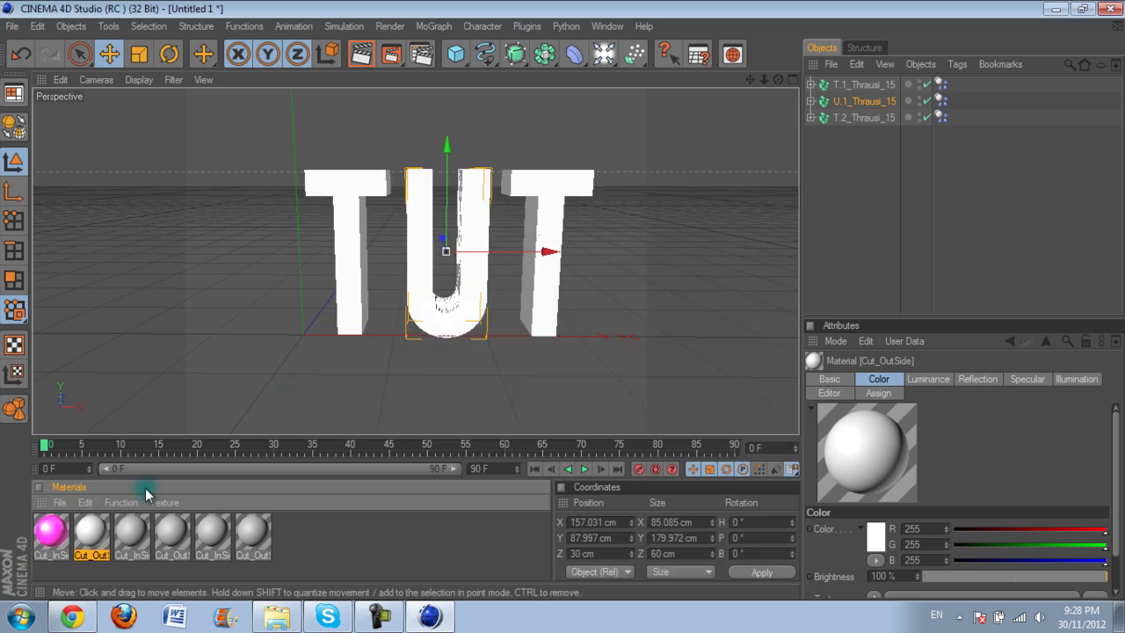
# - Open and inspect the colour values of the Cut_InSide materials
pyautogui.doubleClick(141, 525)
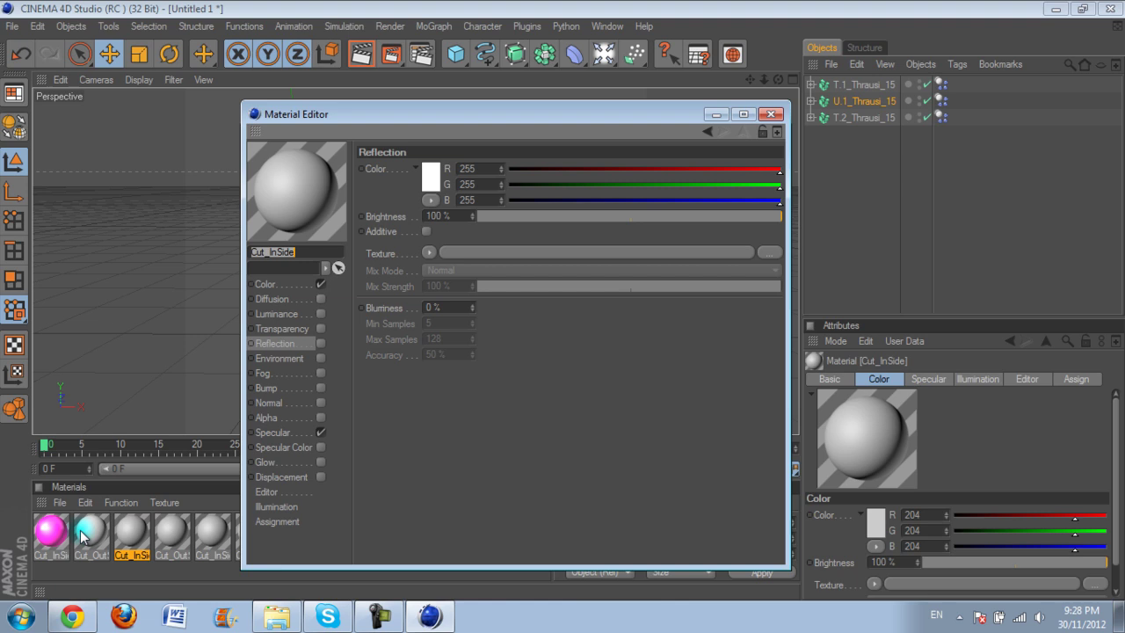
pyautogui.click(432, 174)
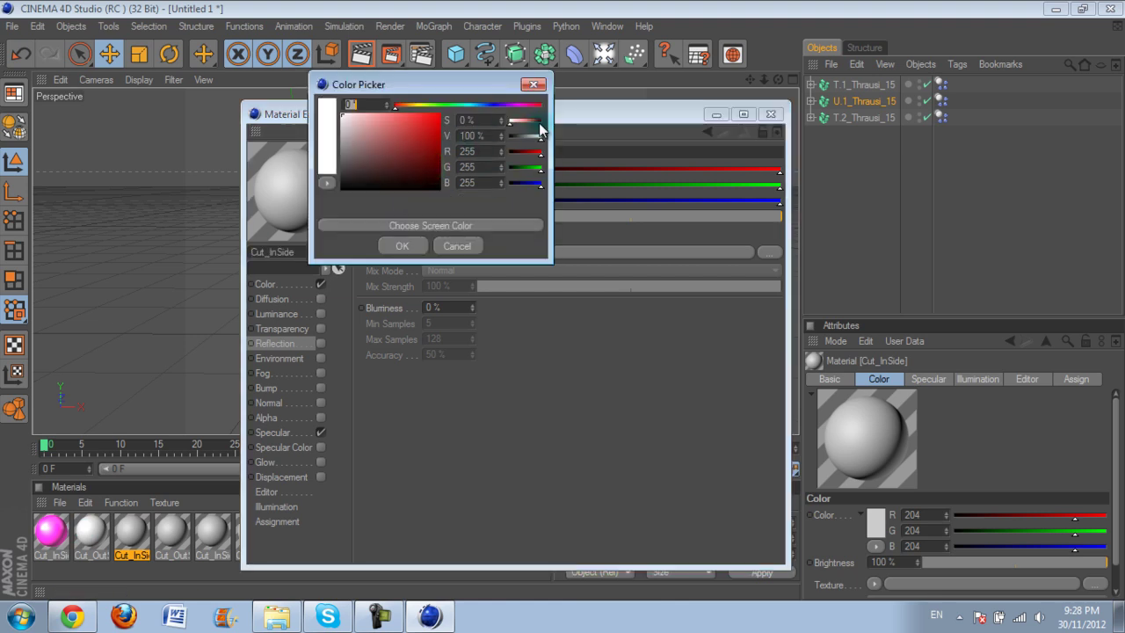
pyautogui.click(541, 87)
pyautogui.click(770, 114)
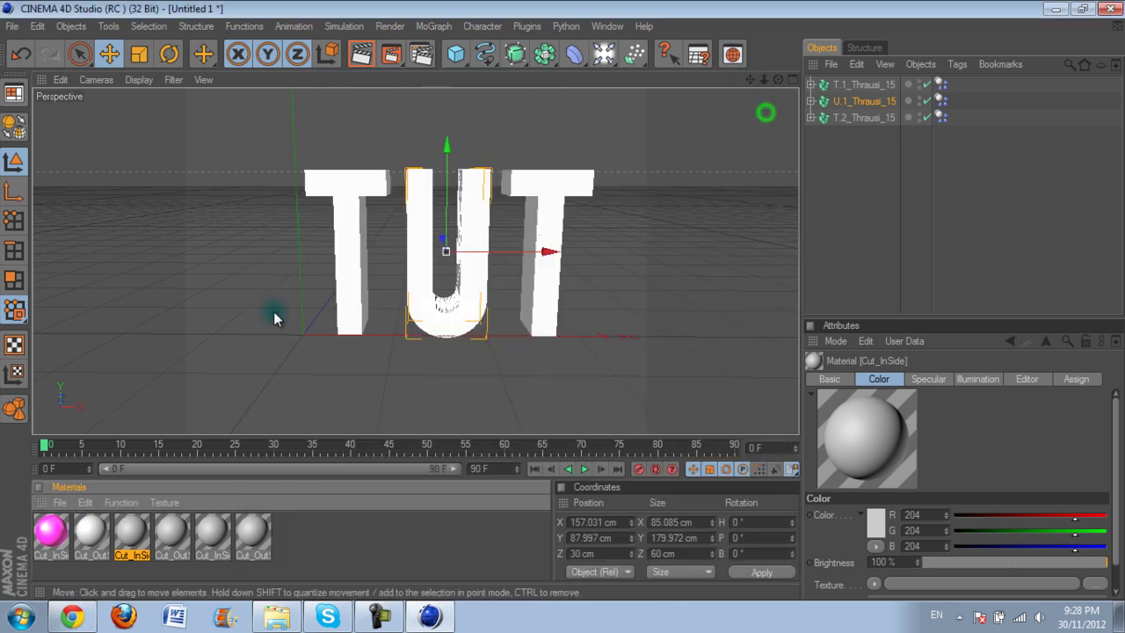
pyautogui.click(59, 538)
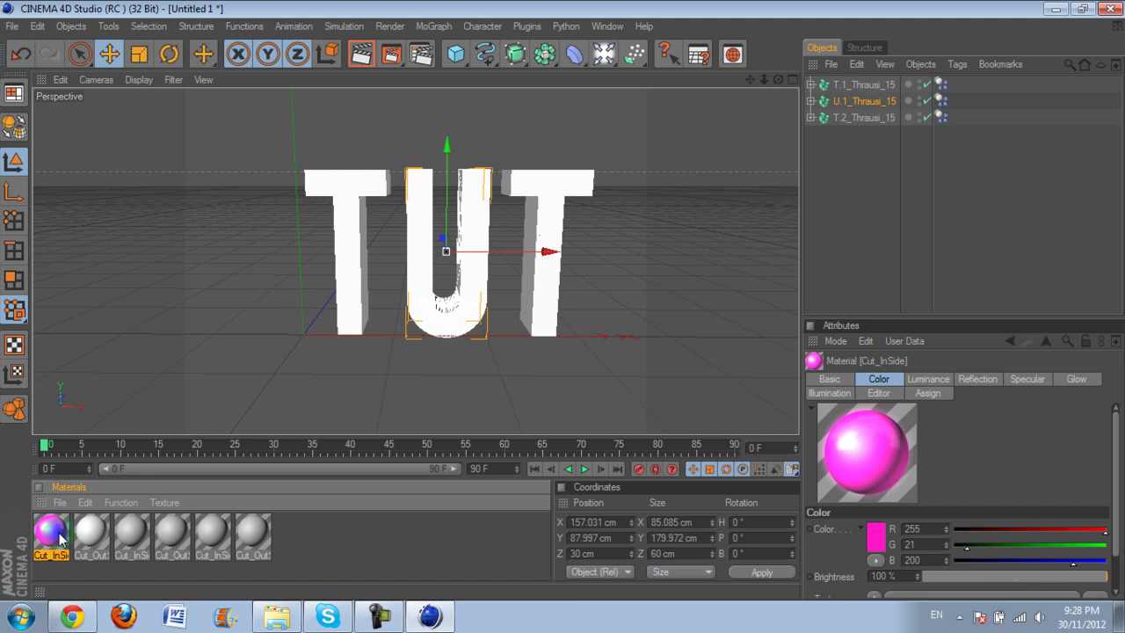
pyautogui.click(125, 538)
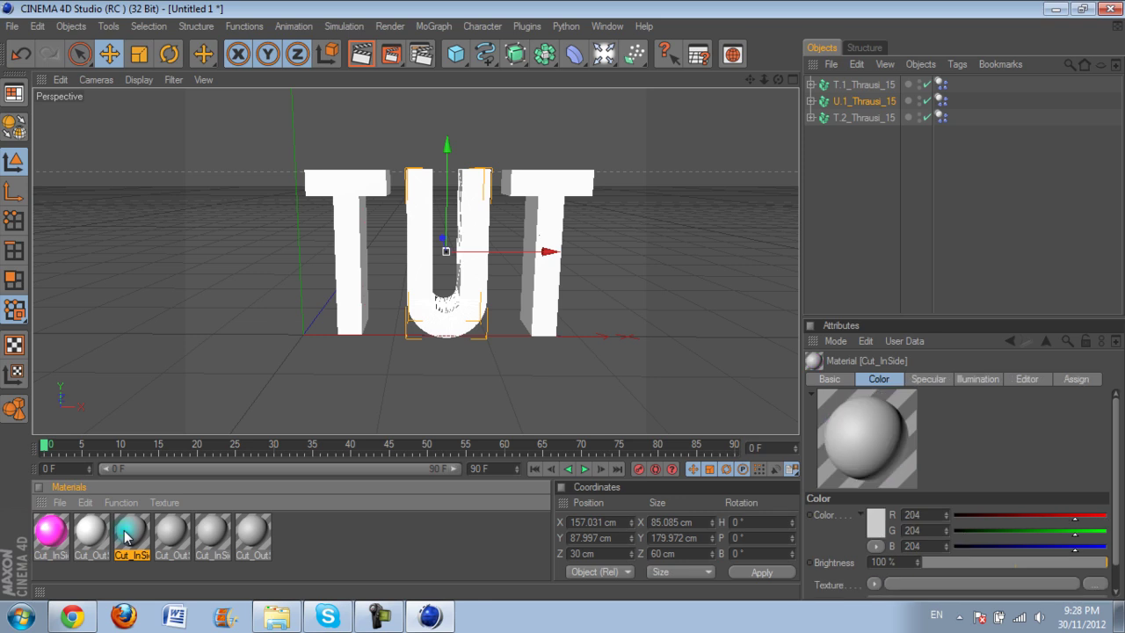
pyautogui.doubleClick(126, 537)
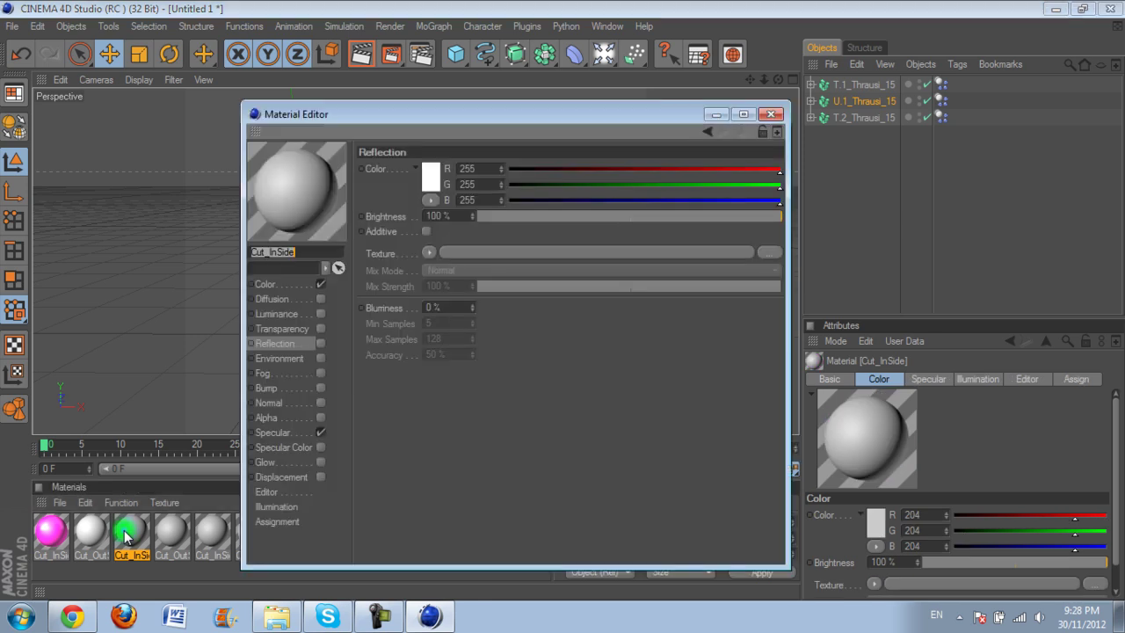
pyautogui.doubleClick(464, 183)
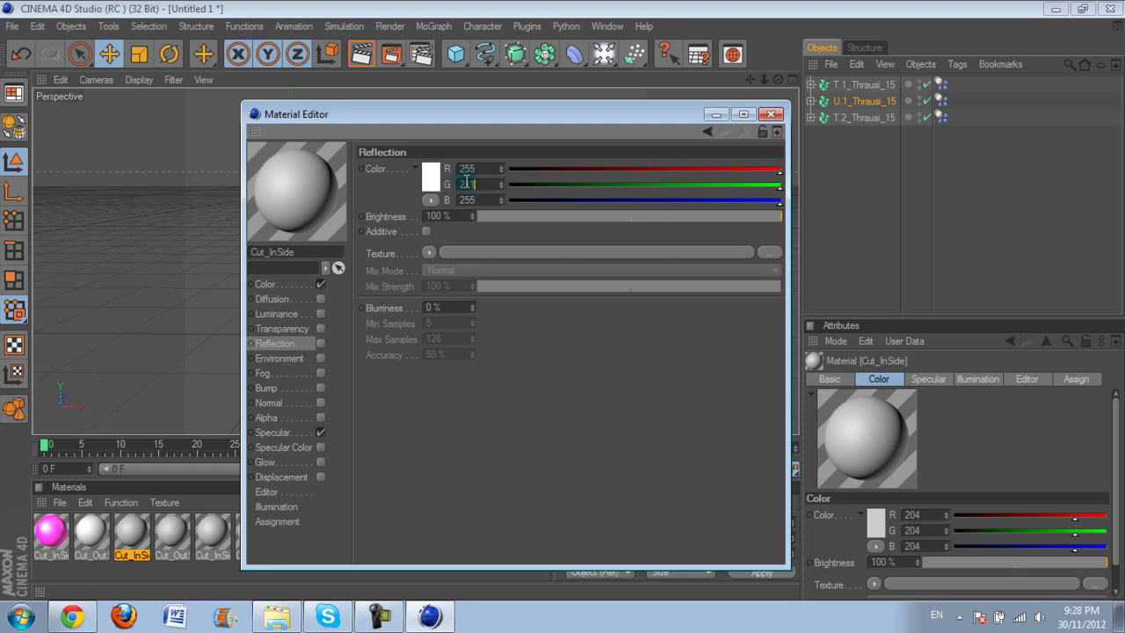
pyautogui.press('Tab')
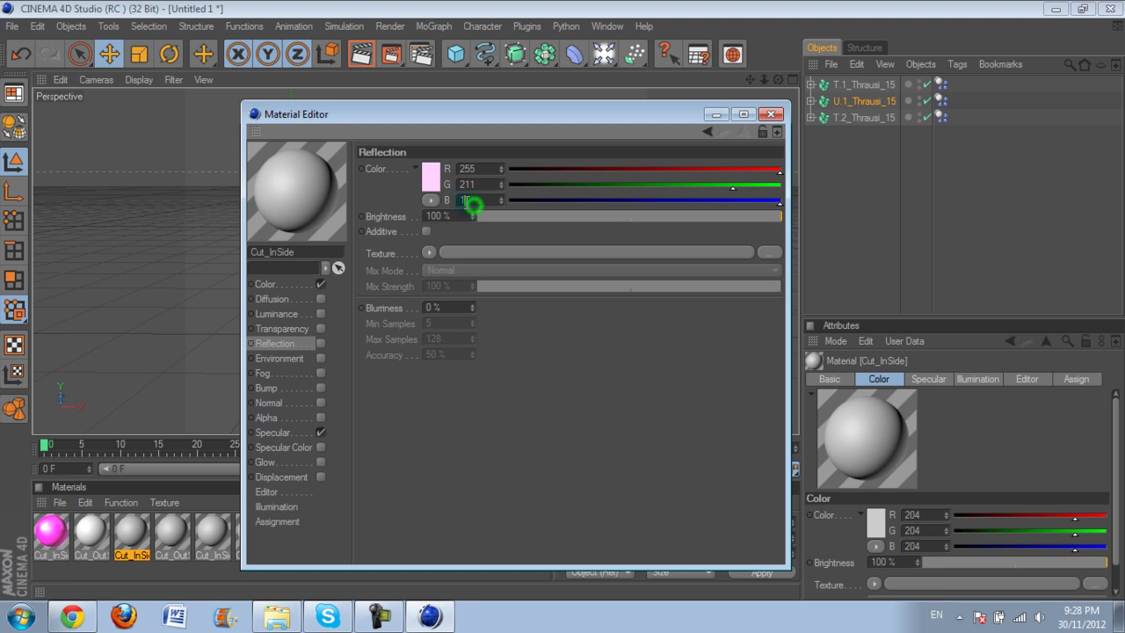
pyautogui.click(768, 114)
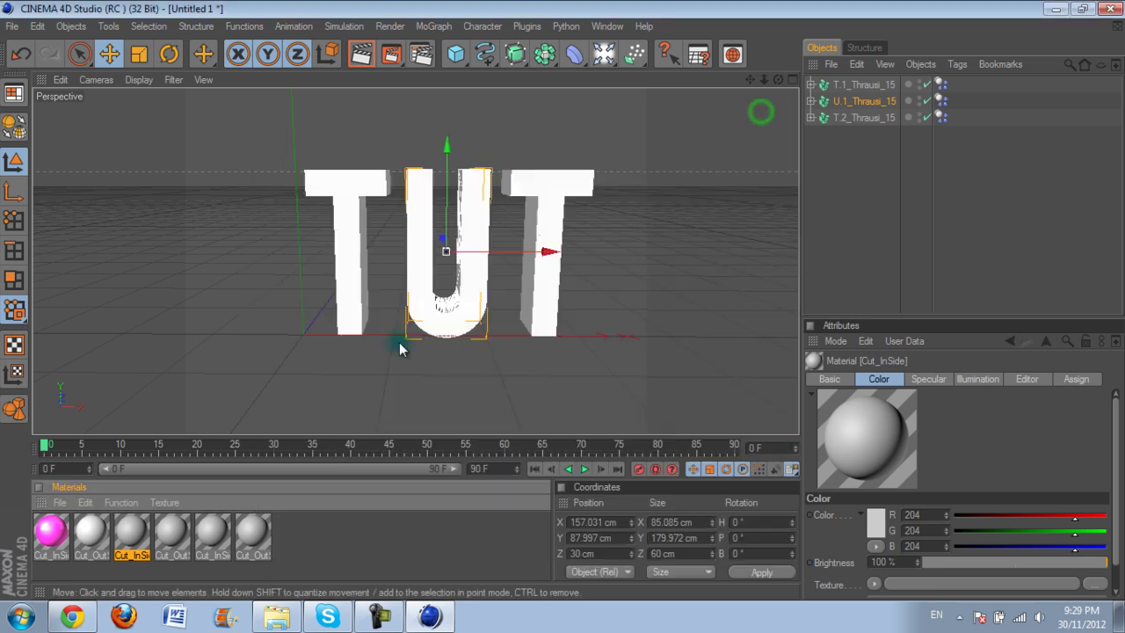
# - Set the grey Cut_InSide material's colour to red 255, green 21, matching the pink one
pyautogui.click(49, 532)
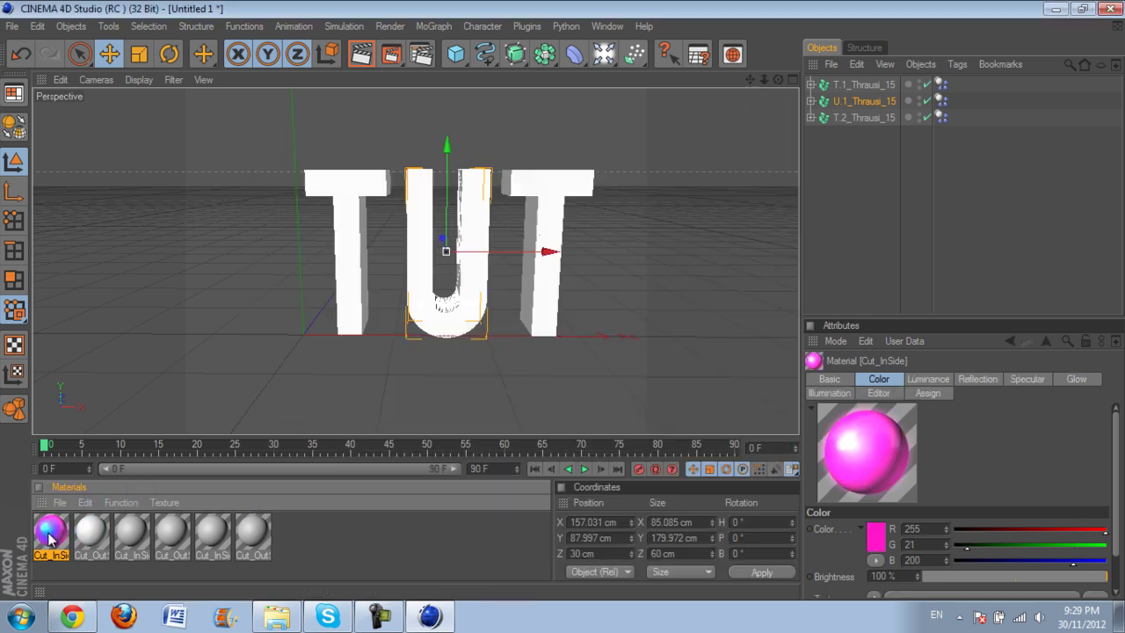
pyautogui.click(131, 535)
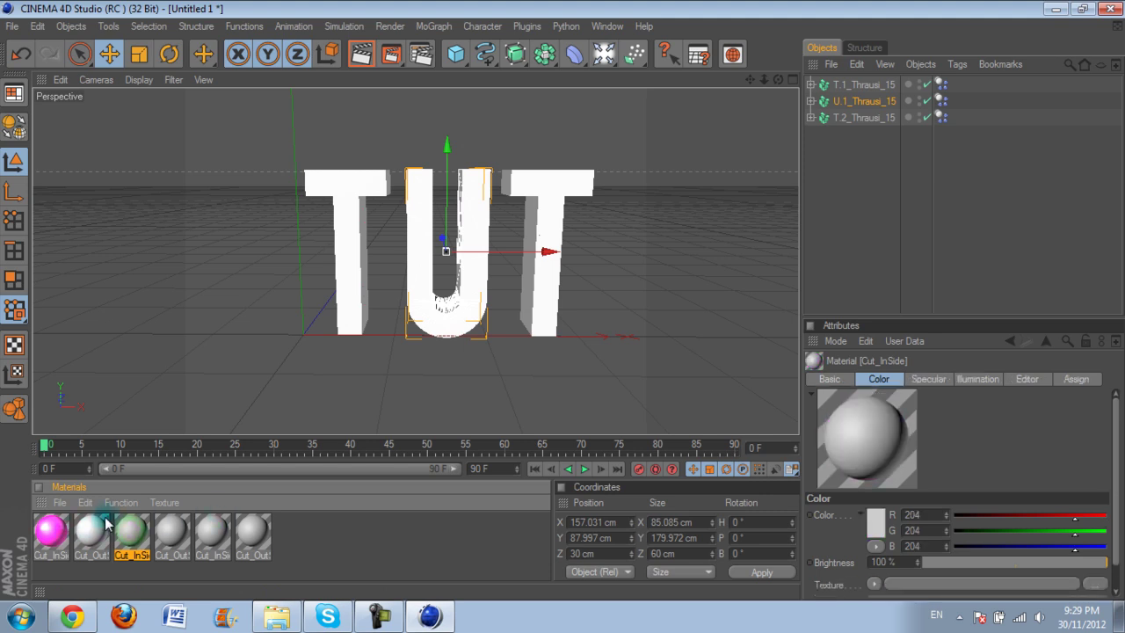
pyautogui.click(51, 532)
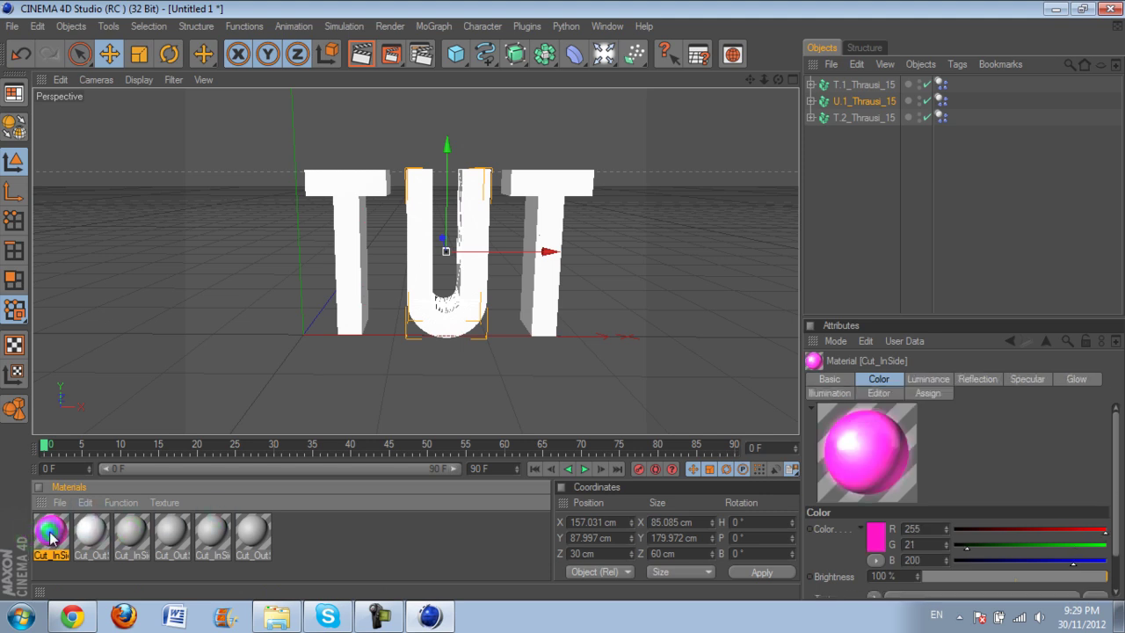
pyautogui.click(128, 538)
pyautogui.click(931, 508)
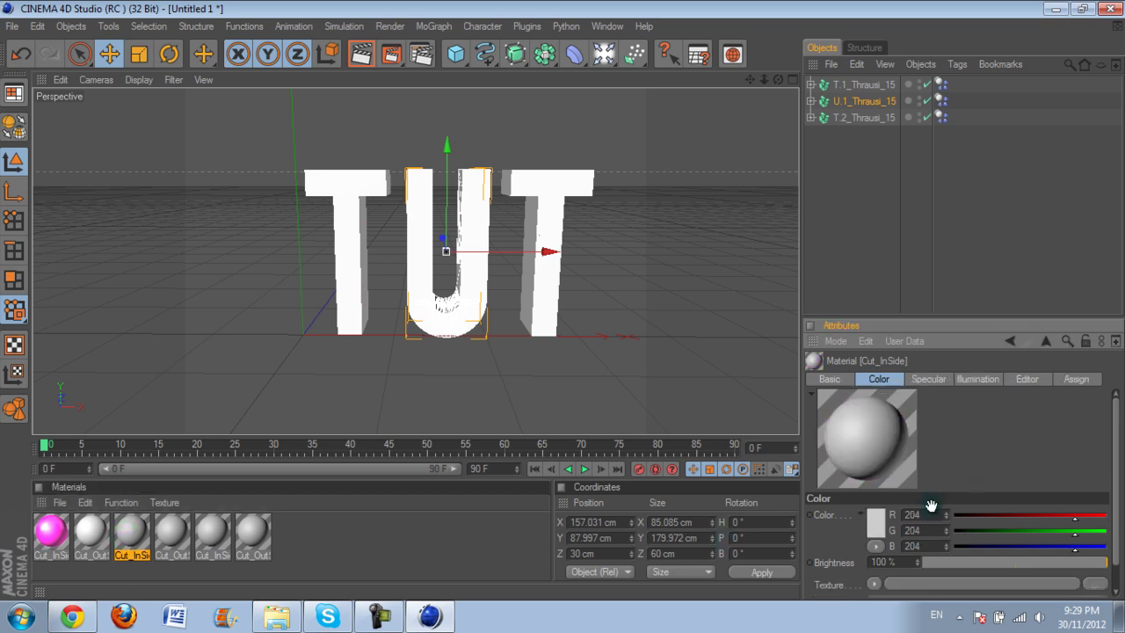
pyautogui.doubleClick(920, 514)
pyautogui.write('255')
pyautogui.press('Tab')
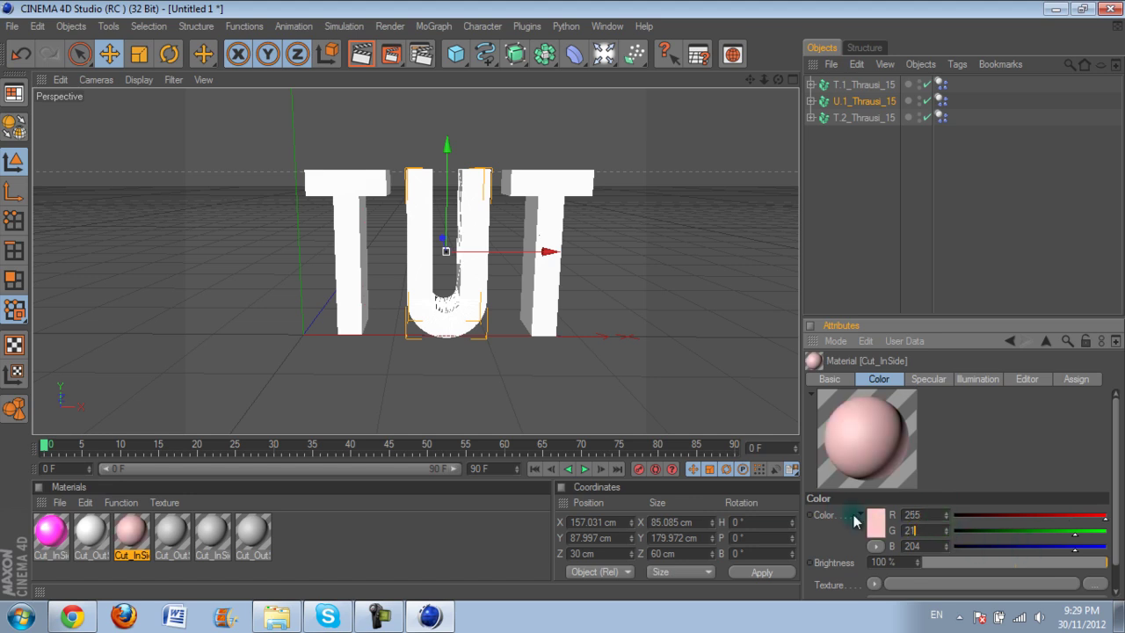
pyautogui.write('21')
pyautogui.press('Tab')
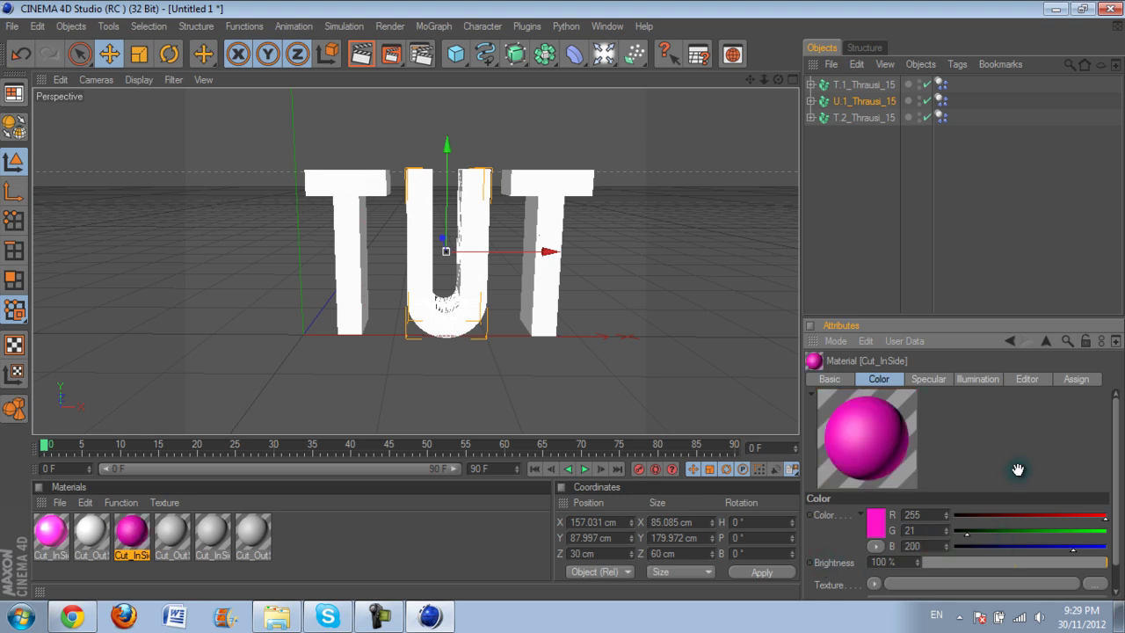
# - Give the fifth material, another Cut_InSide, colour R 255, G 21, B 200
pyautogui.click(228, 522)
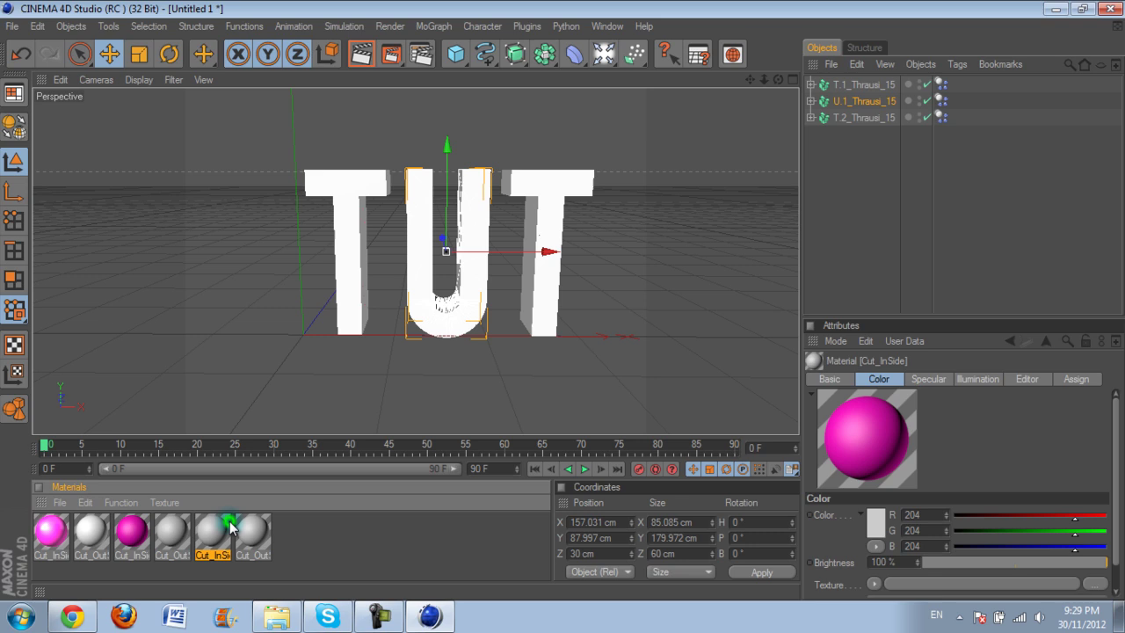
pyautogui.click(909, 517)
pyautogui.click(937, 513)
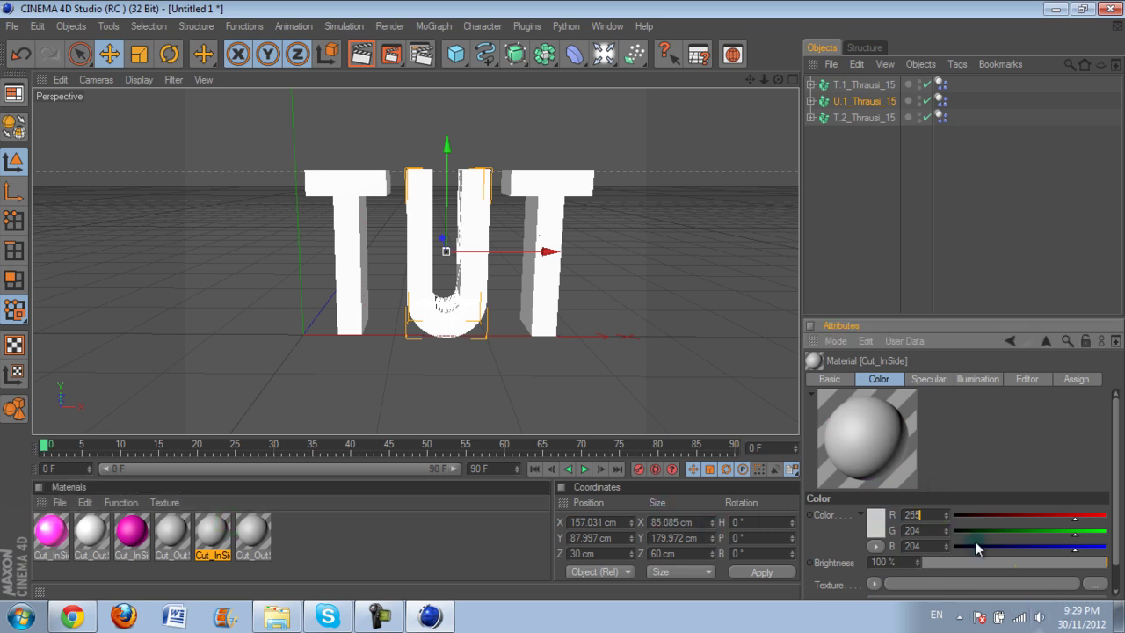
pyautogui.click(938, 530)
pyautogui.write('2')
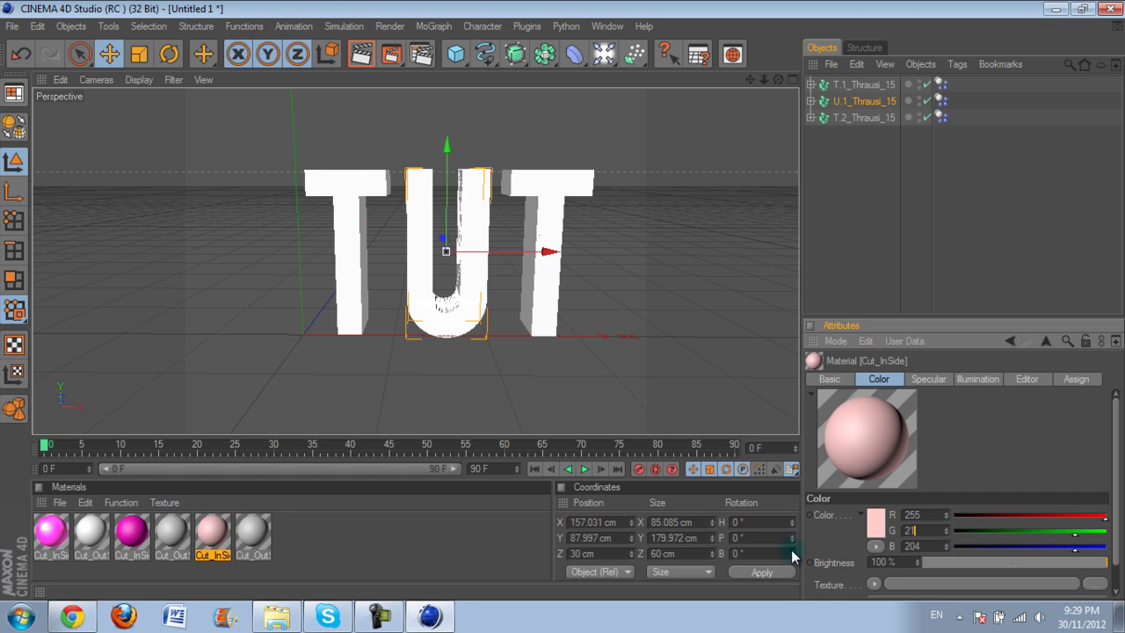
pyautogui.write('1')
pyautogui.press('Tab')
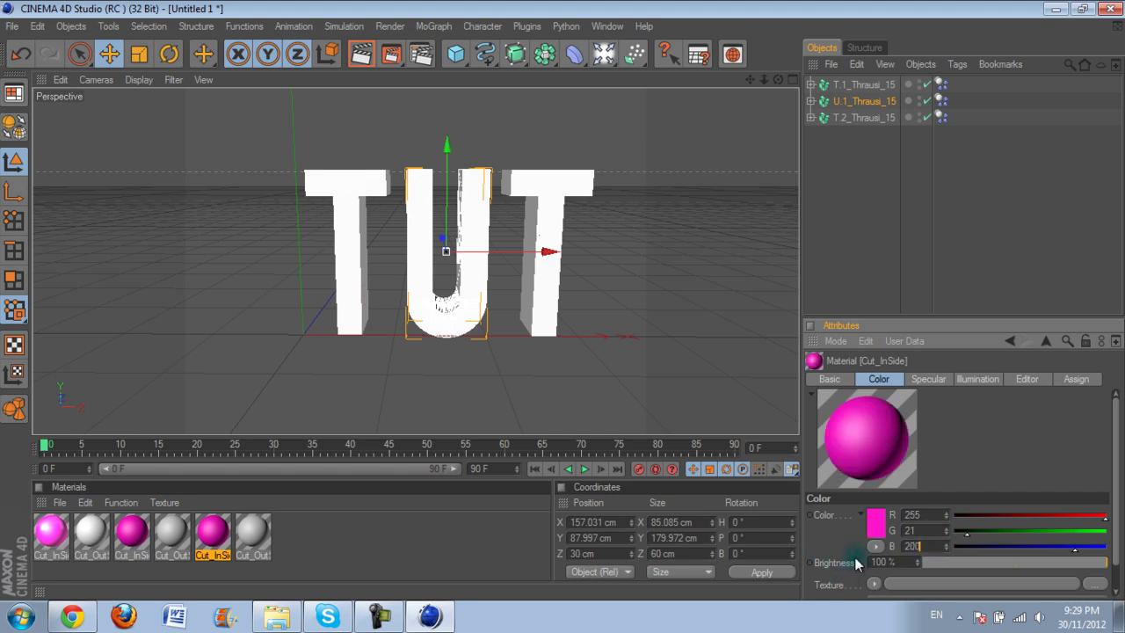
pyautogui.write('200')
pyautogui.click(1032, 410)
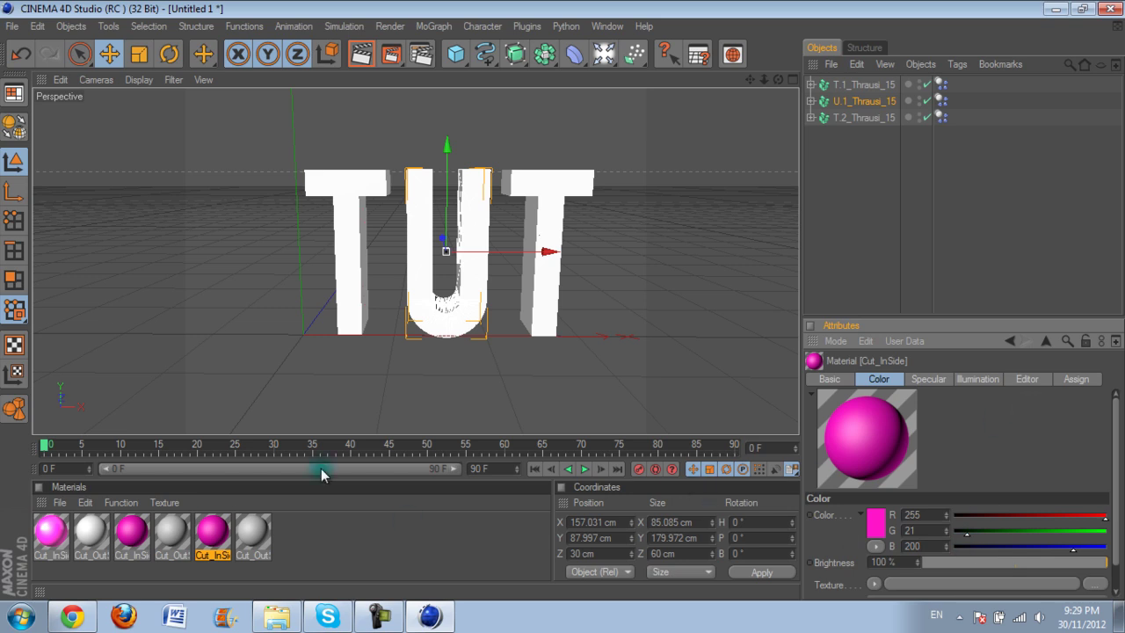
pyautogui.click(701, 274)
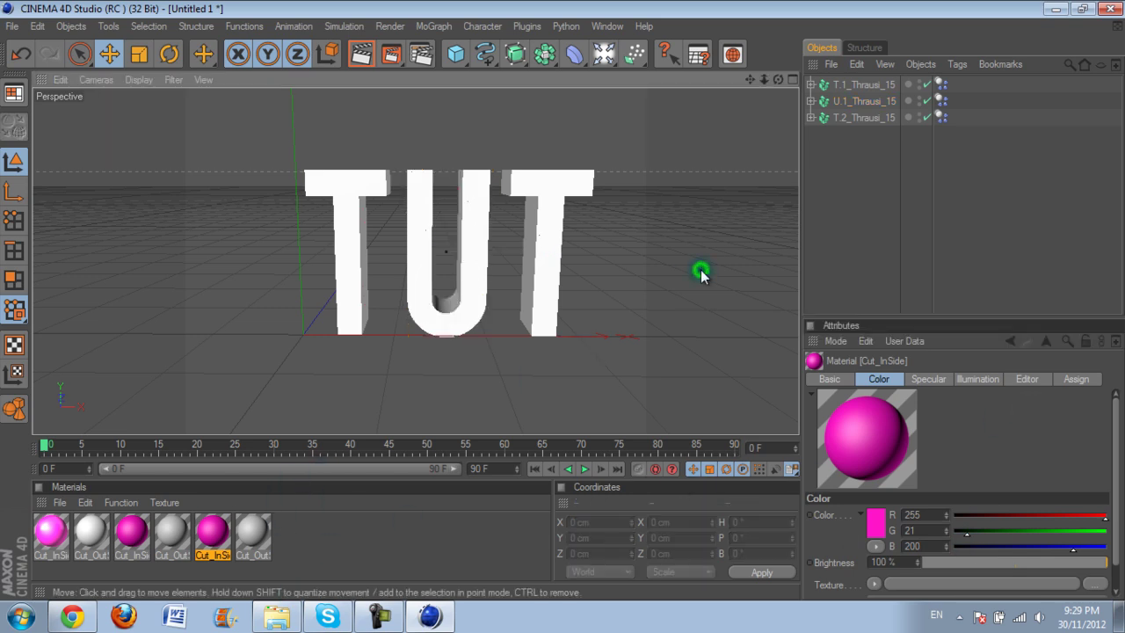
# - Select the T.1, U.1 and T.2 fracture objects and add a Random effector
pyautogui.click(868, 148)
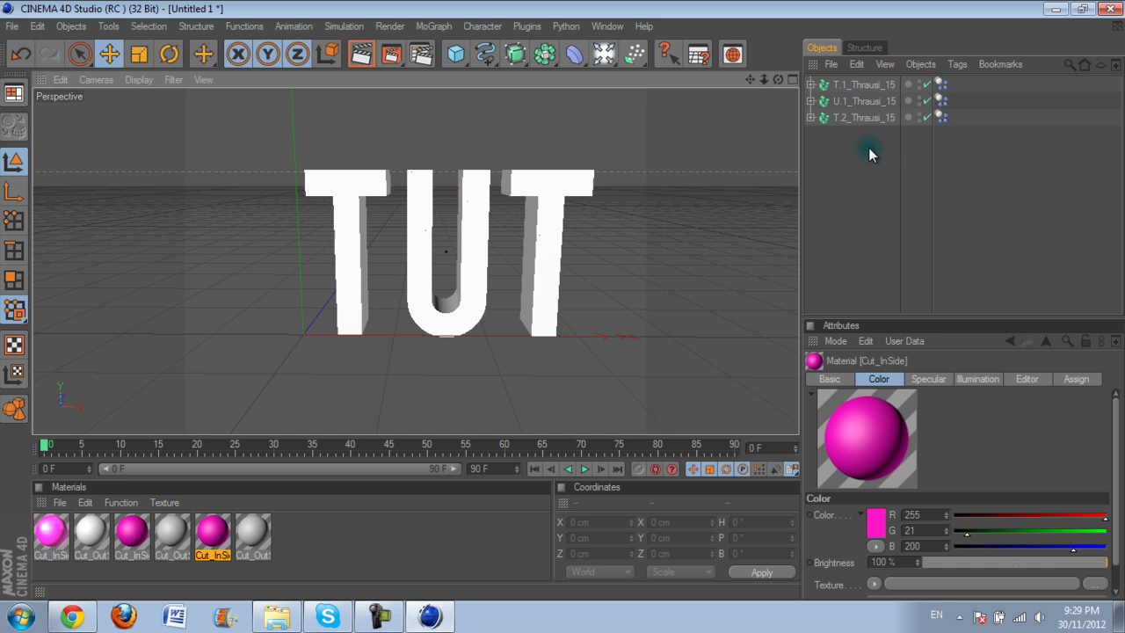
pyautogui.moveTo(868, 148); pyautogui.dragTo(857, 75)
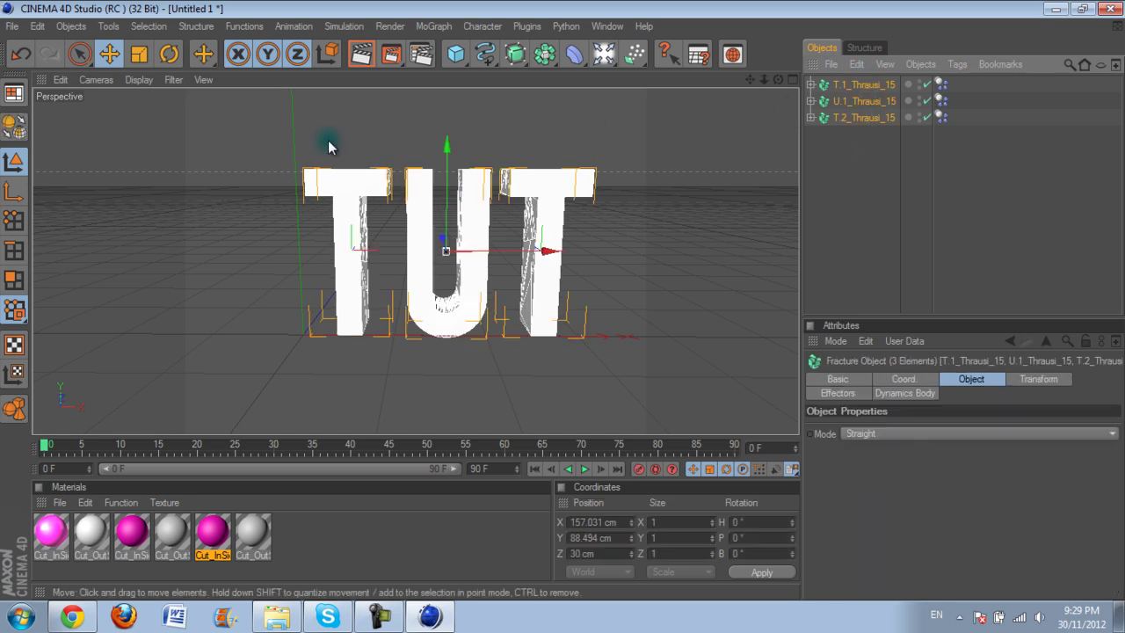
pyautogui.click(431, 26)
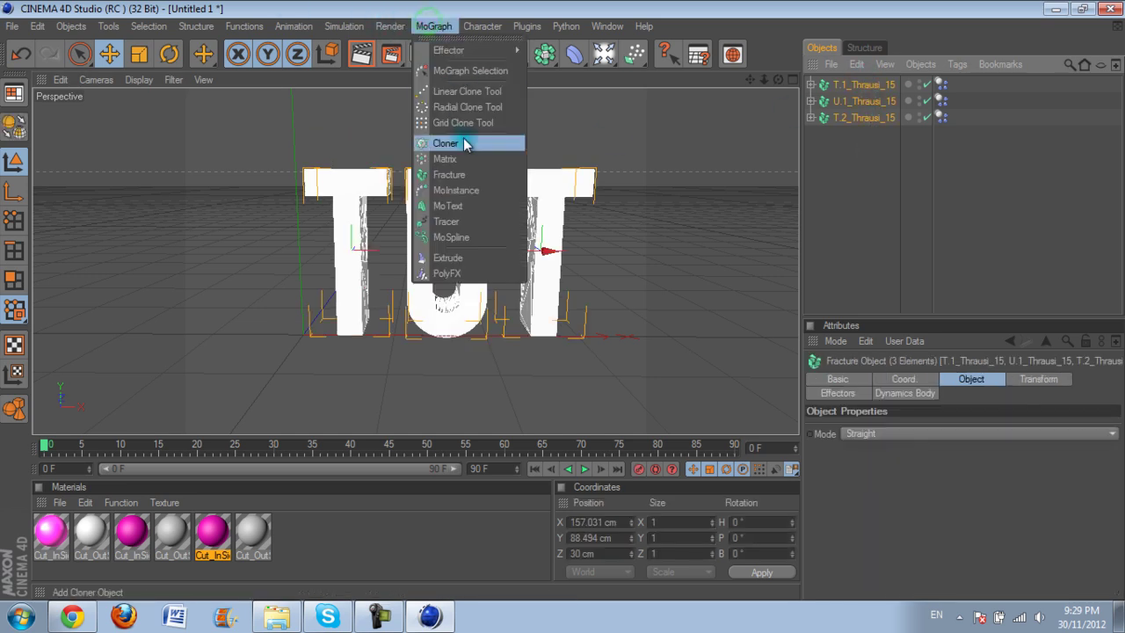
pyautogui.moveTo(492, 53)
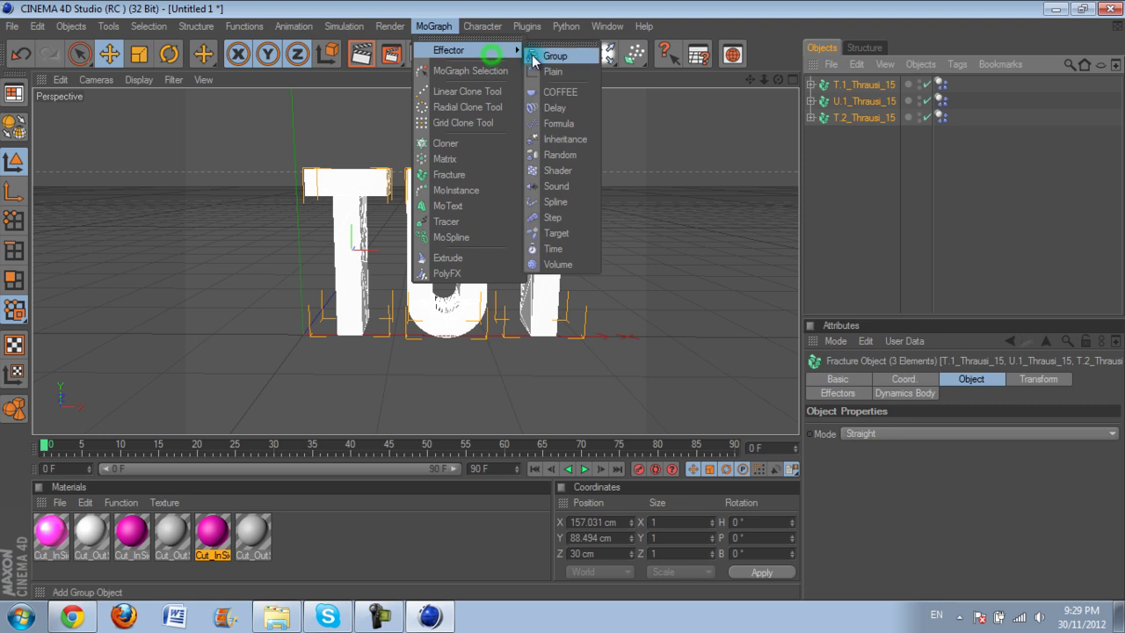
pyautogui.click(560, 155)
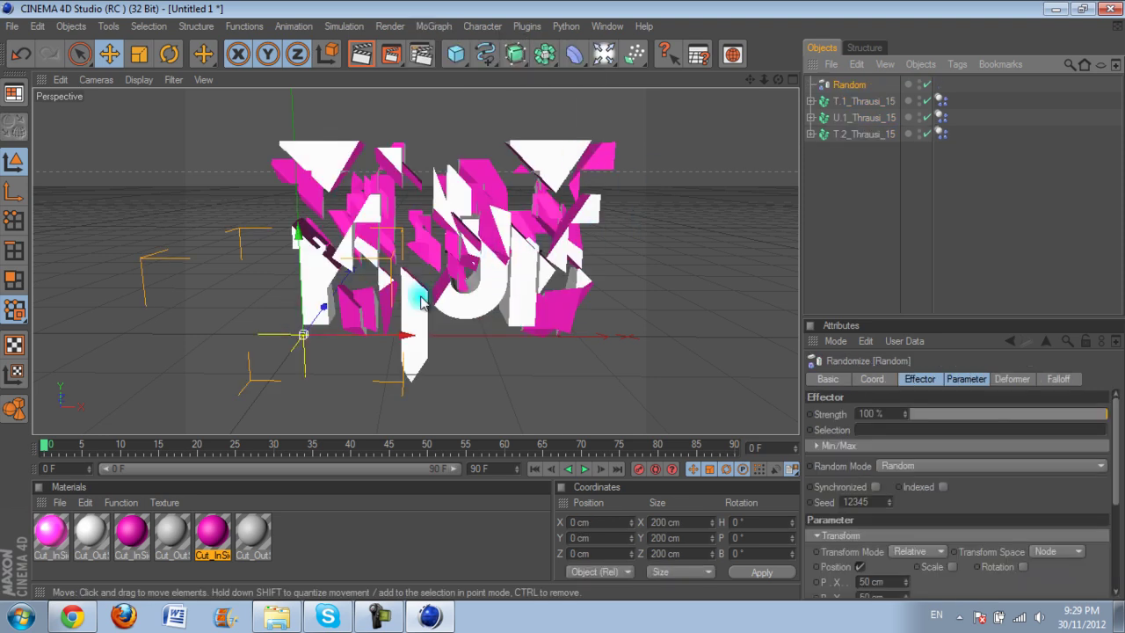
# - Lower the Random effector's strength to 8% and move it to the centre of the TUT text
pyautogui.doubleClick(878, 414)
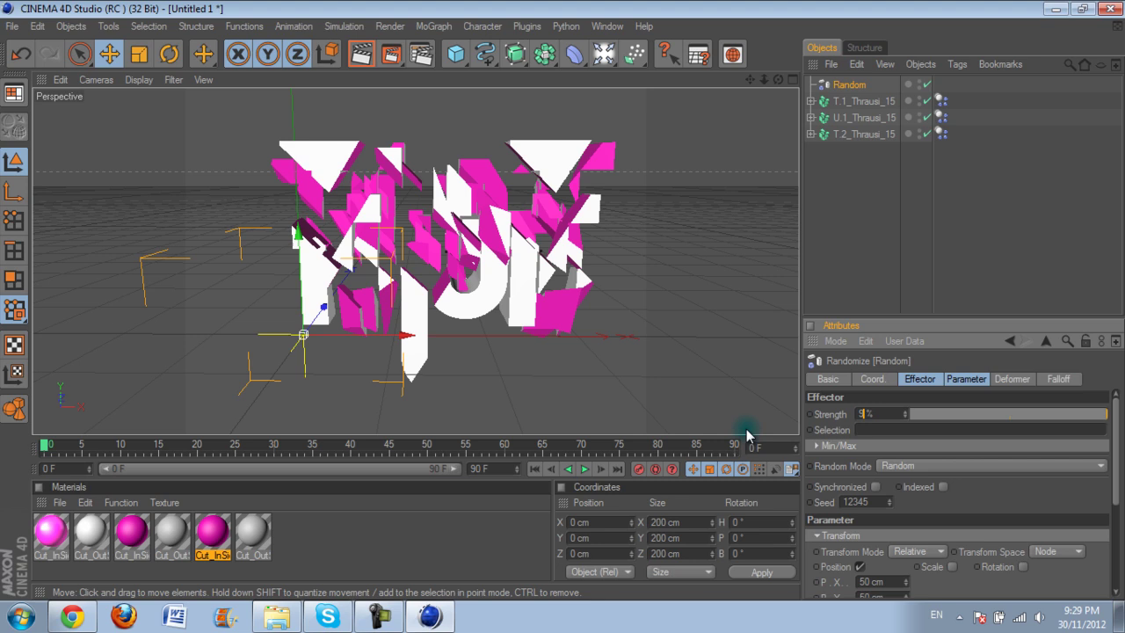
pyautogui.click(918, 406)
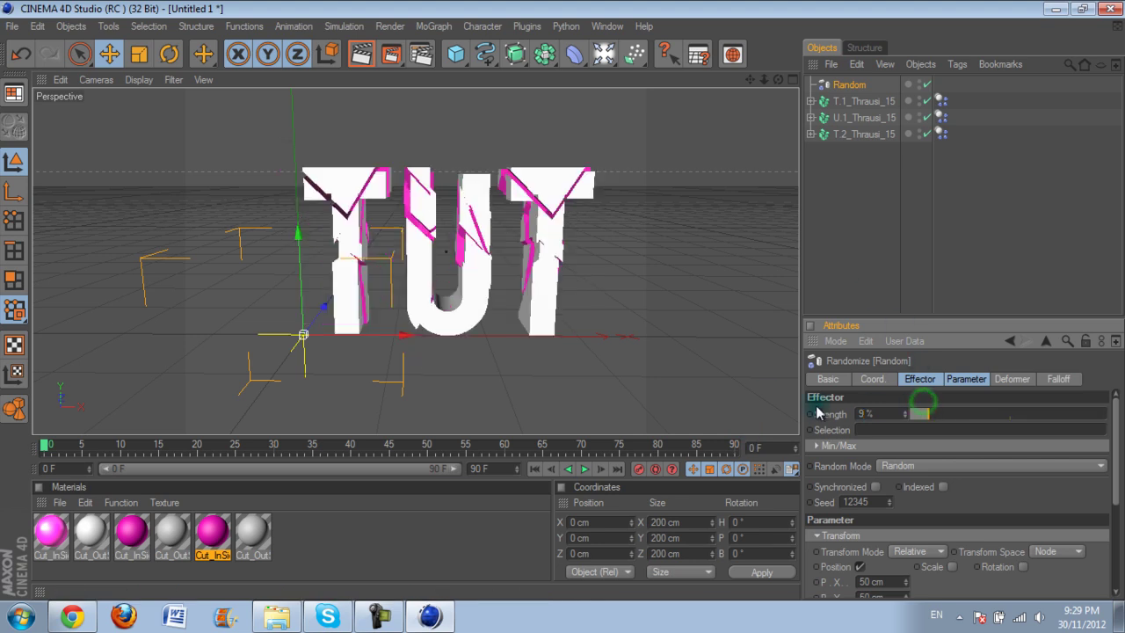
pyautogui.doubleClick(866, 412)
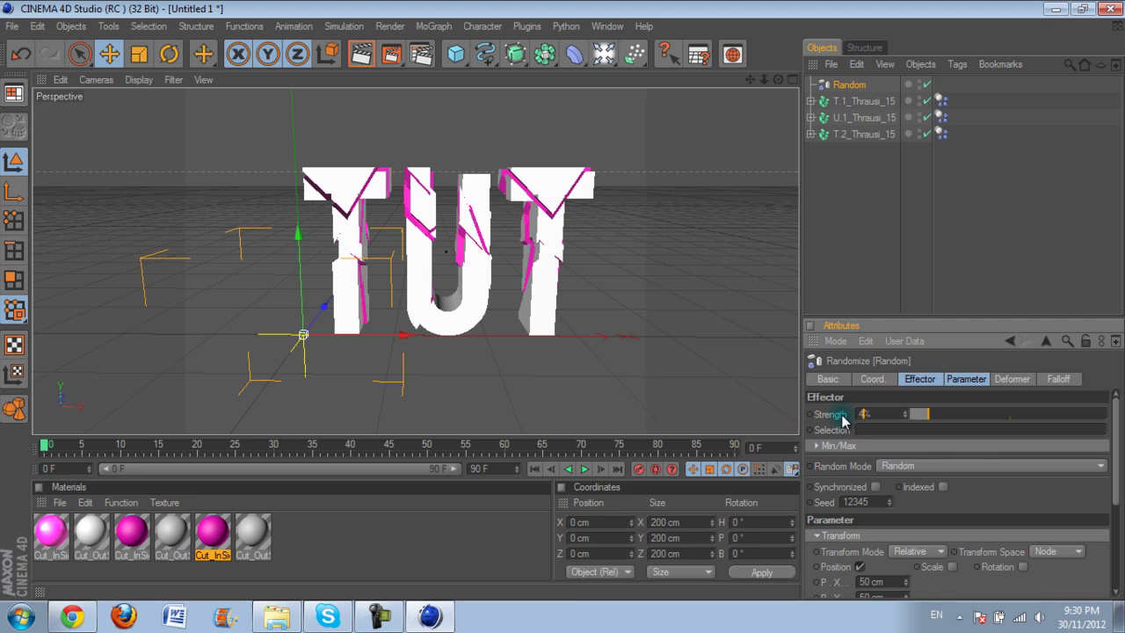
pyautogui.write('4')
pyautogui.click(1001, 483)
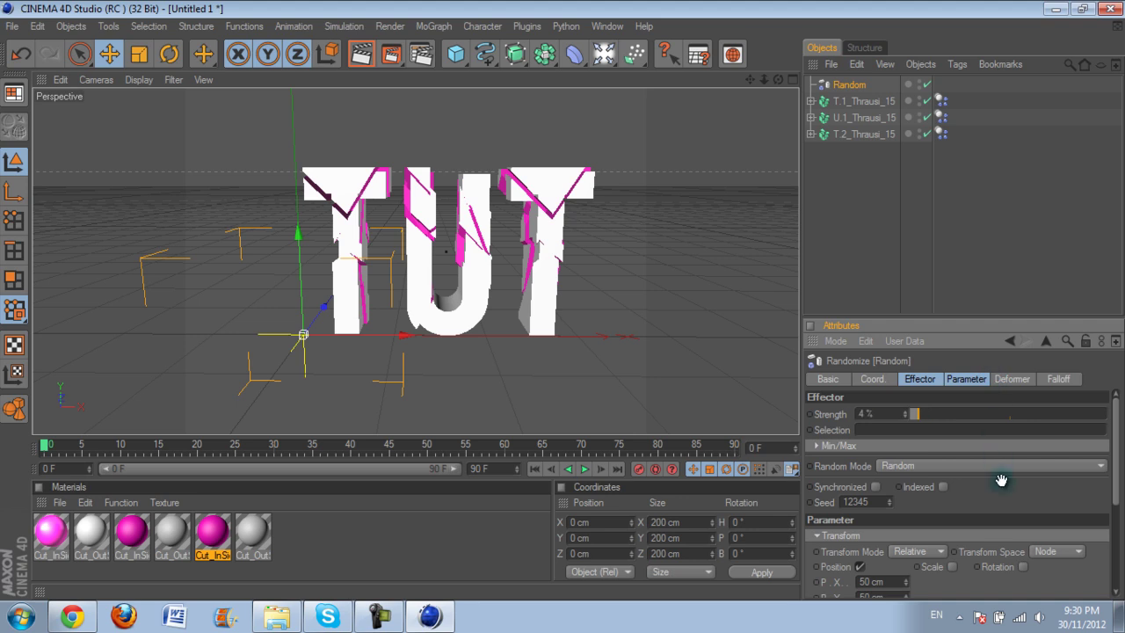
pyautogui.doubleClick(865, 413)
pyautogui.click(988, 479)
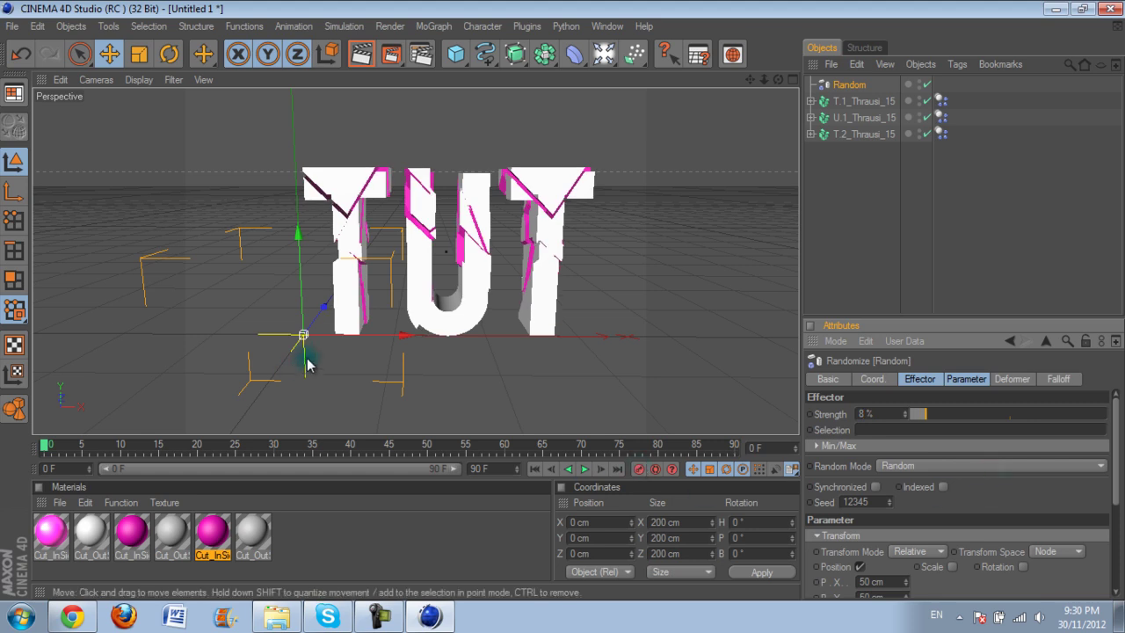
pyautogui.moveTo(307, 354); pyautogui.dragTo(566, 305)
pyautogui.moveTo(453, 374); pyautogui.dragTo(562, 308)
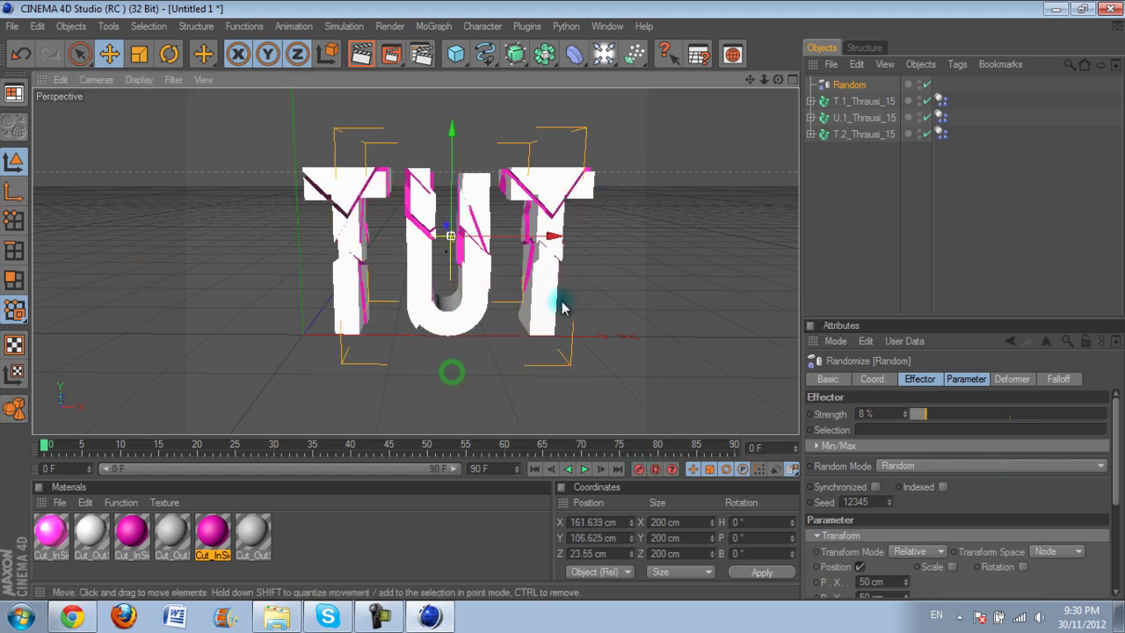
# - Scrub the fragments across frames and render test views from the front and a slight angle
pyautogui.click(630, 325)
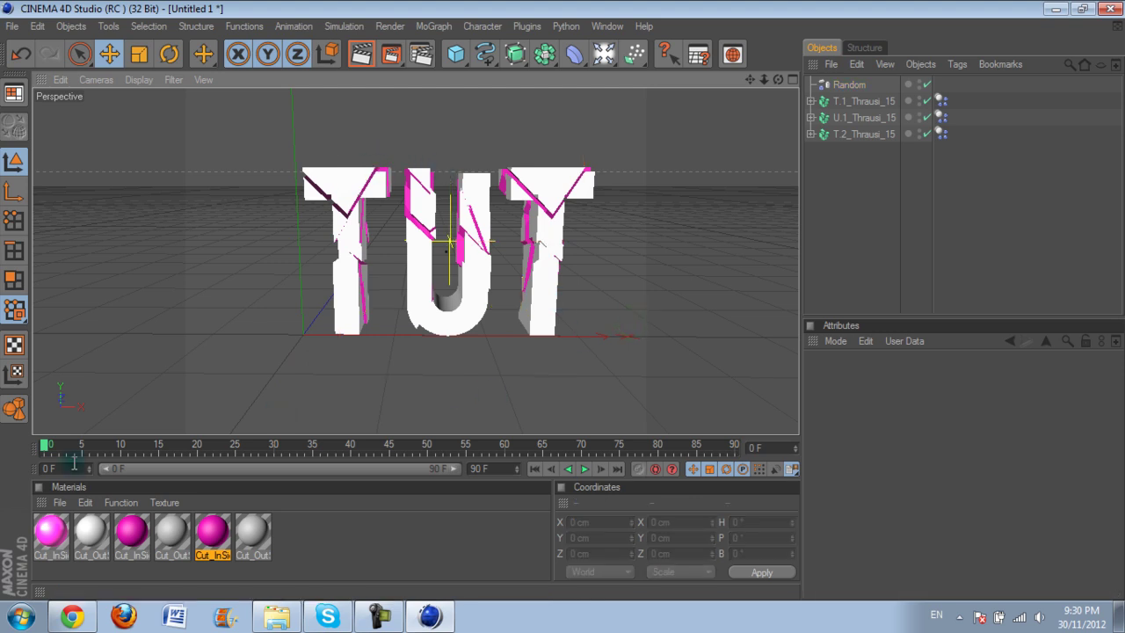
pyautogui.moveTo(45, 448); pyautogui.dragTo(36, 472)
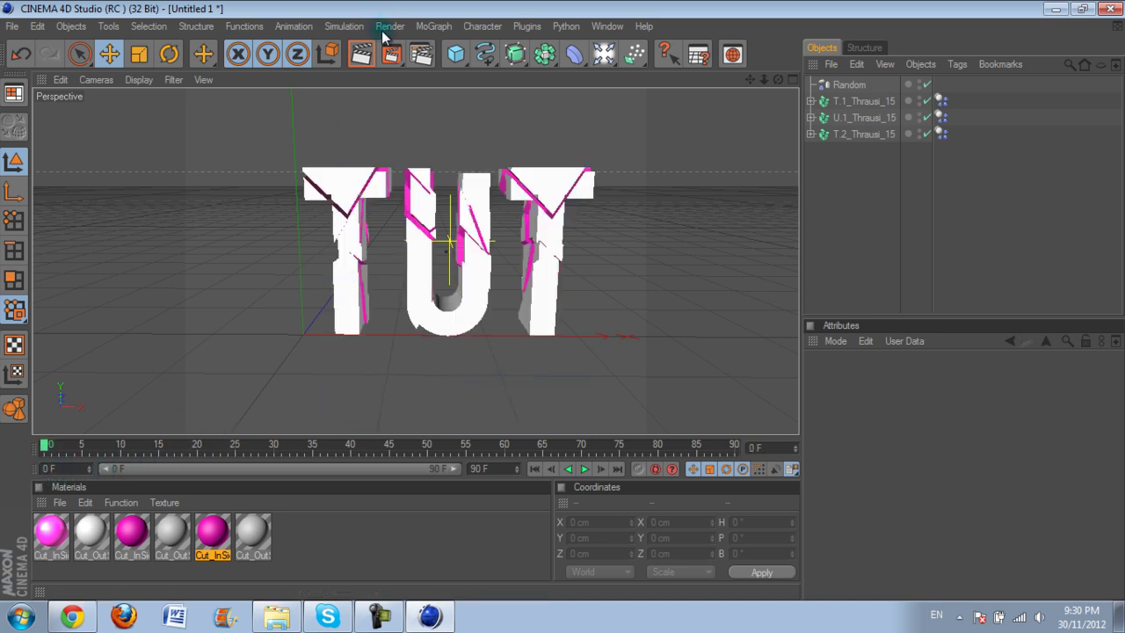
pyautogui.click(362, 54)
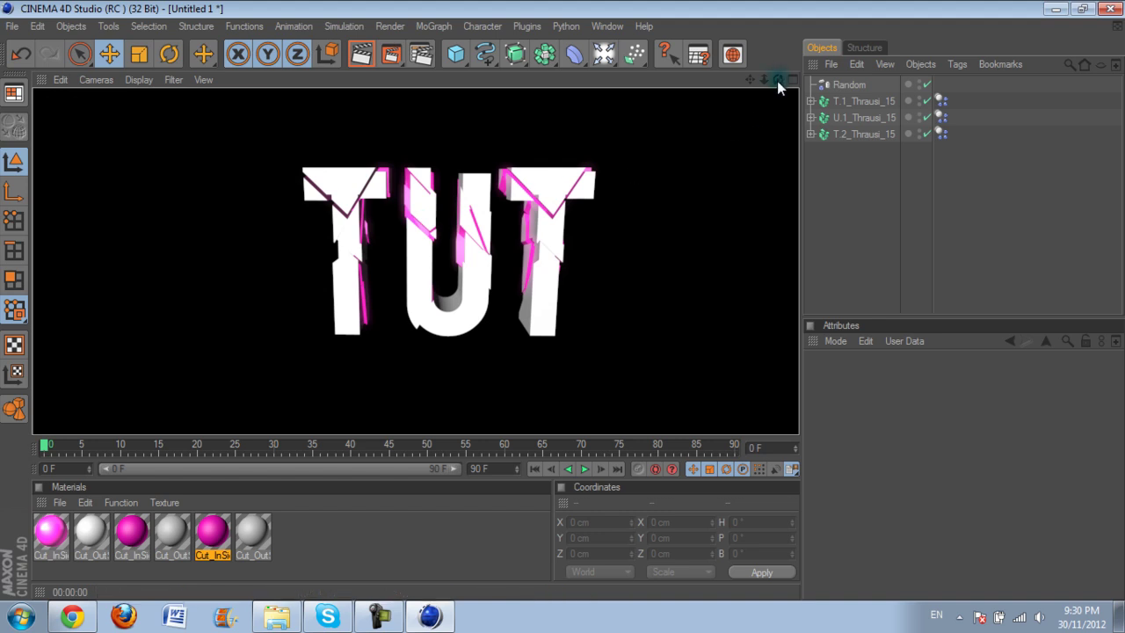
pyautogui.moveTo(560, 309)
pyautogui.keyDown('alt'); pyautogui.mouseDown()
pyautogui.moveTo(560, 293)
pyautogui.moveTo(569, 308)
pyautogui.mouseUp(); pyautogui.keyUp('alt')
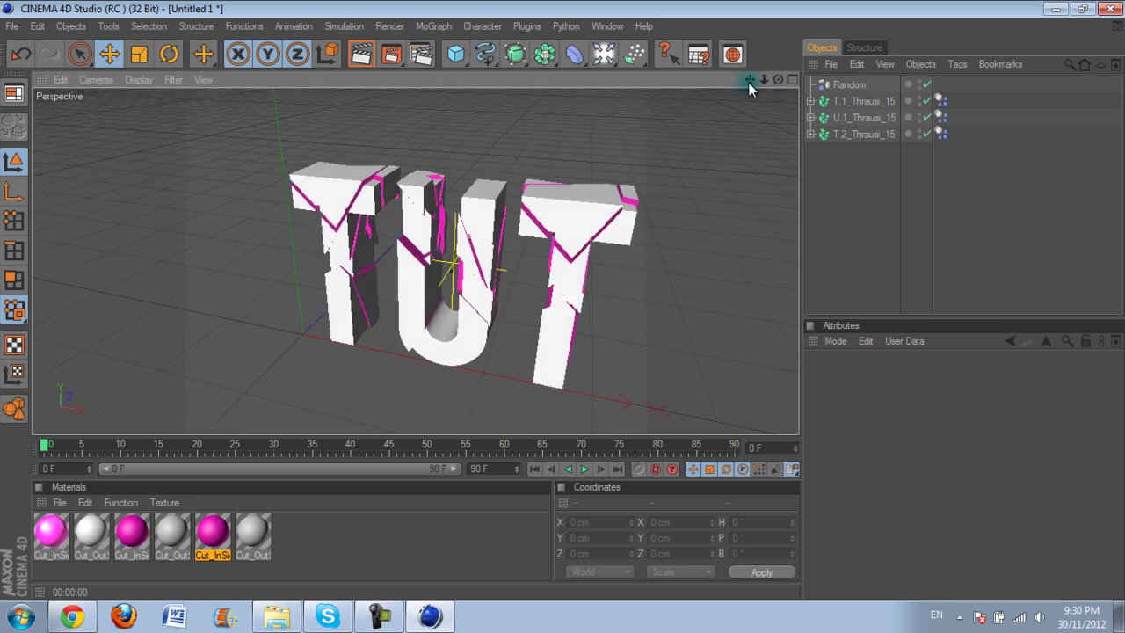
pyautogui.click(359, 59)
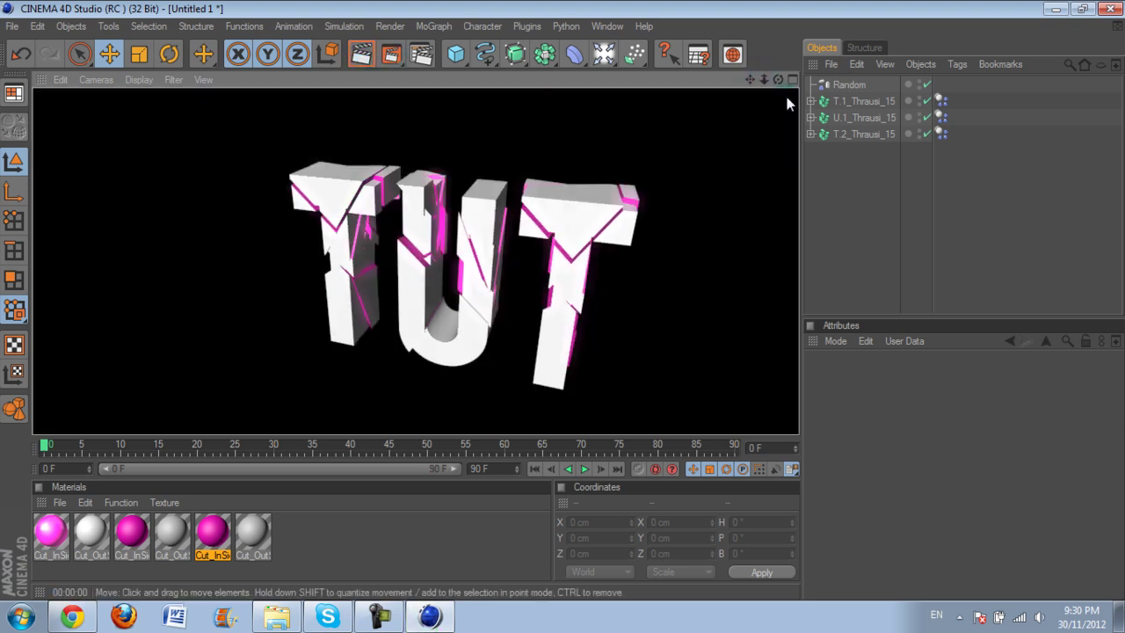
# - Orbit down to a low side view of the TUT text and render it on black
pyautogui.moveTo(779, 80); pyautogui.dragTo(574, 121)
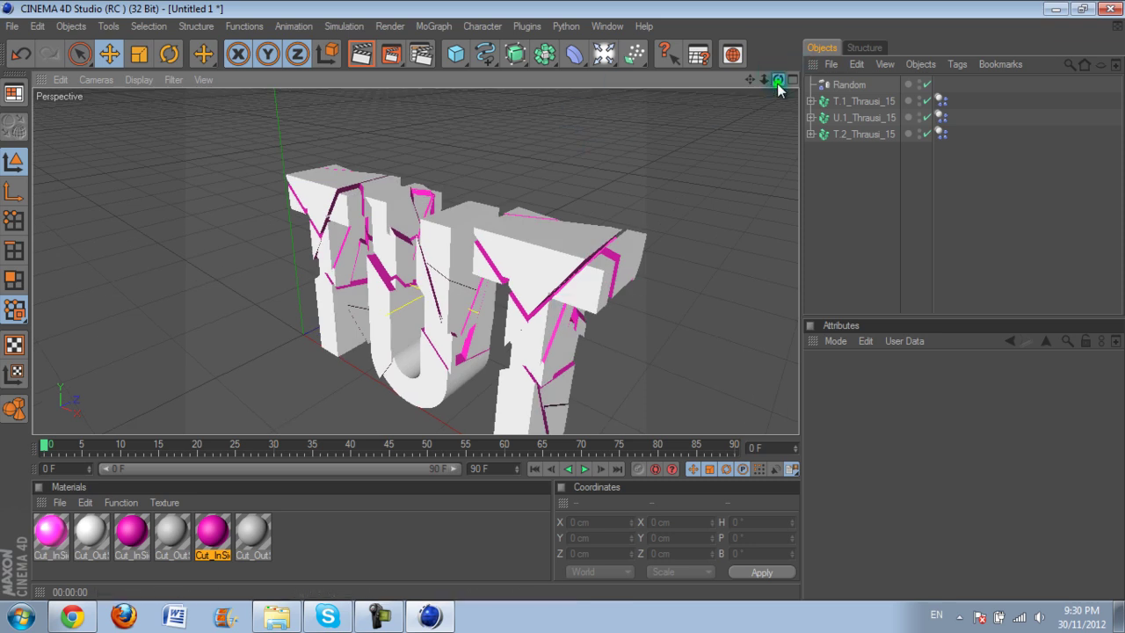
pyautogui.moveTo(778, 82); pyautogui.dragTo(564, 294)
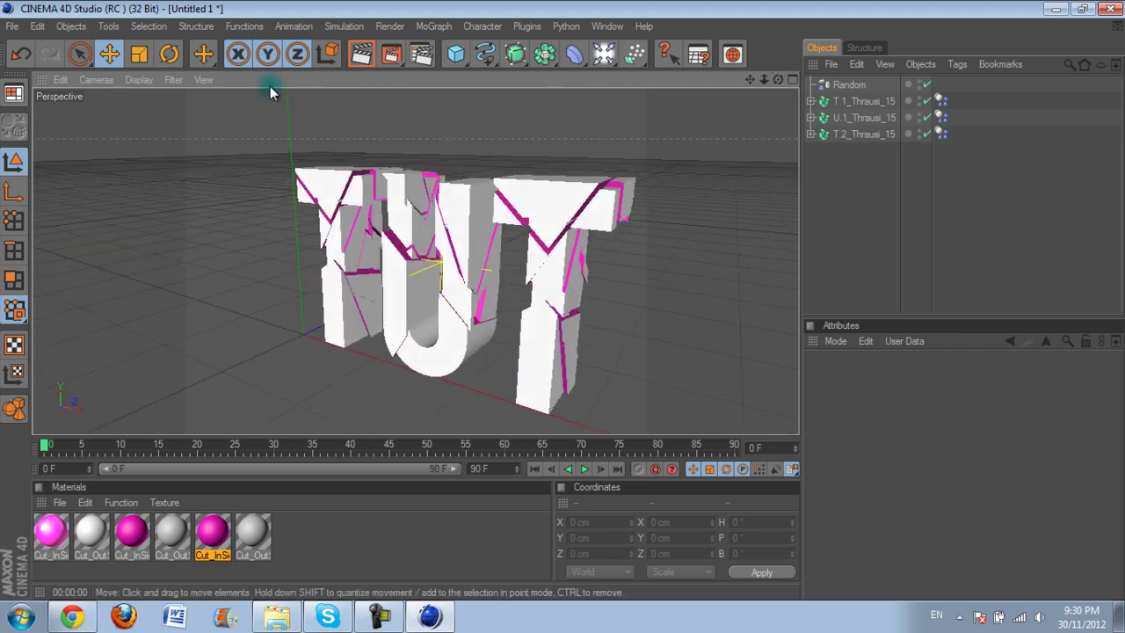
pyautogui.click(361, 53)
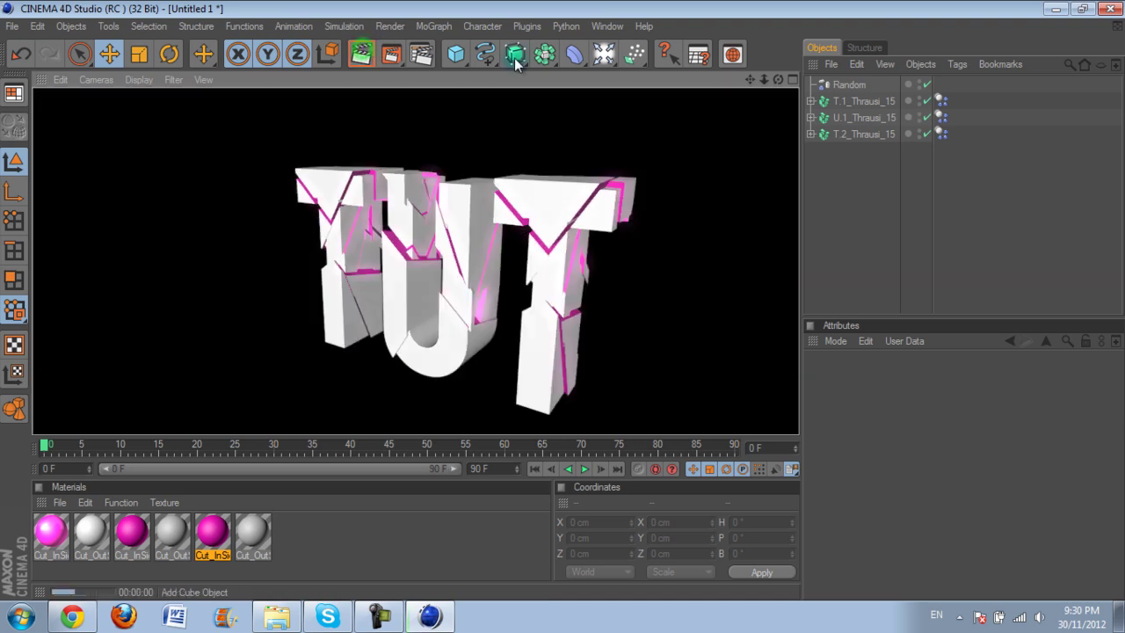
# - Dismiss the test render and orbit the viewport back to face the TUT letters
pyautogui.click(594, 136)
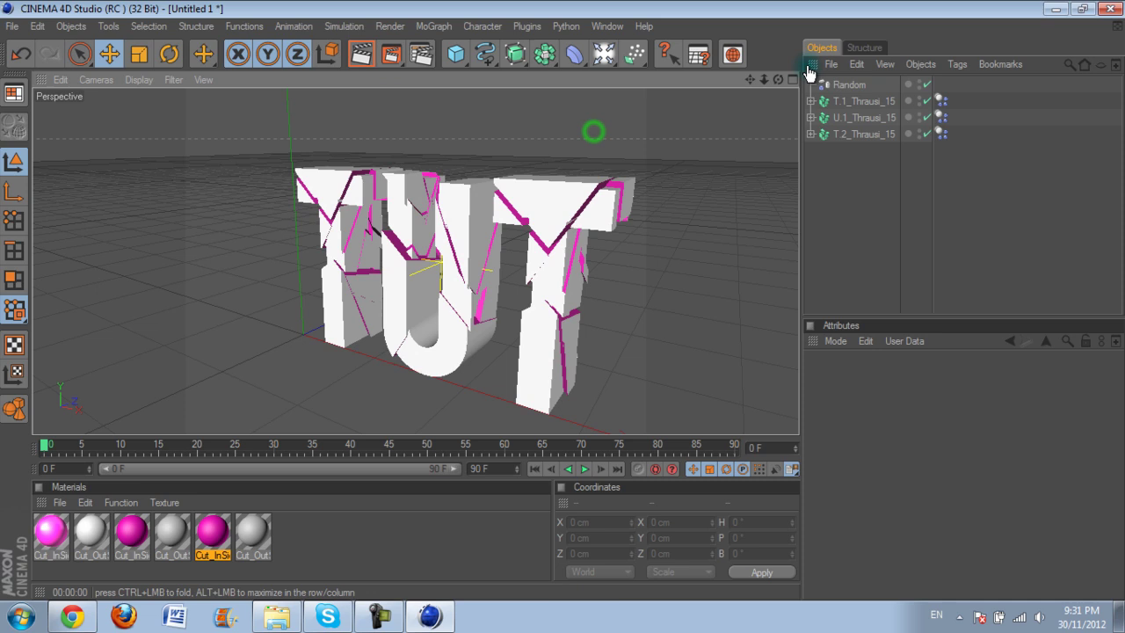
pyautogui.moveTo(778, 79); pyautogui.dragTo(565, 306)
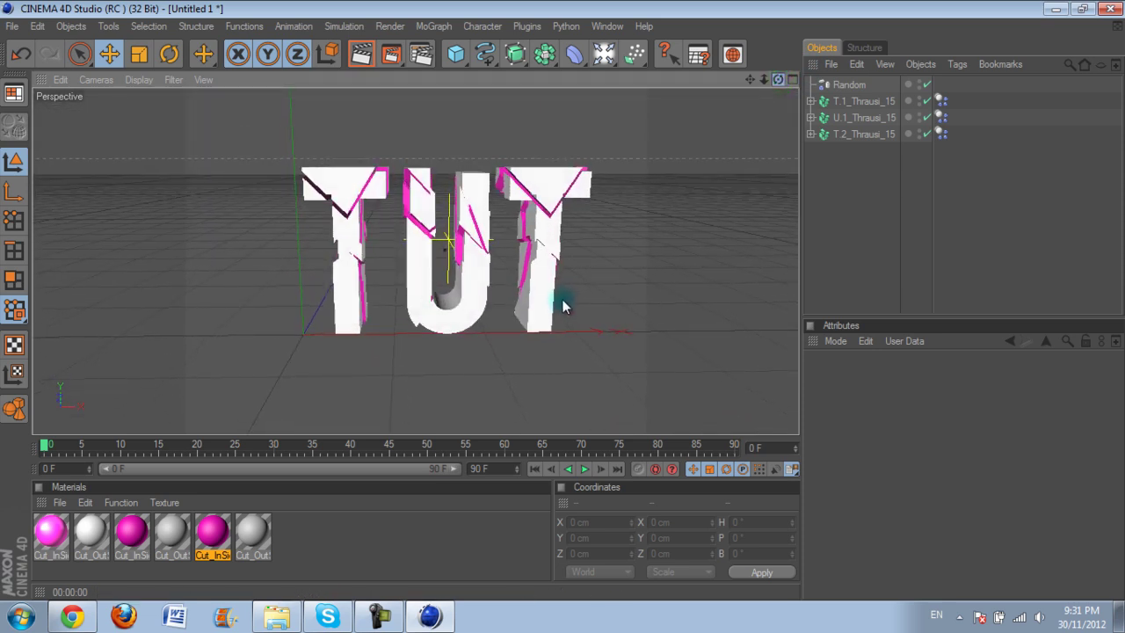